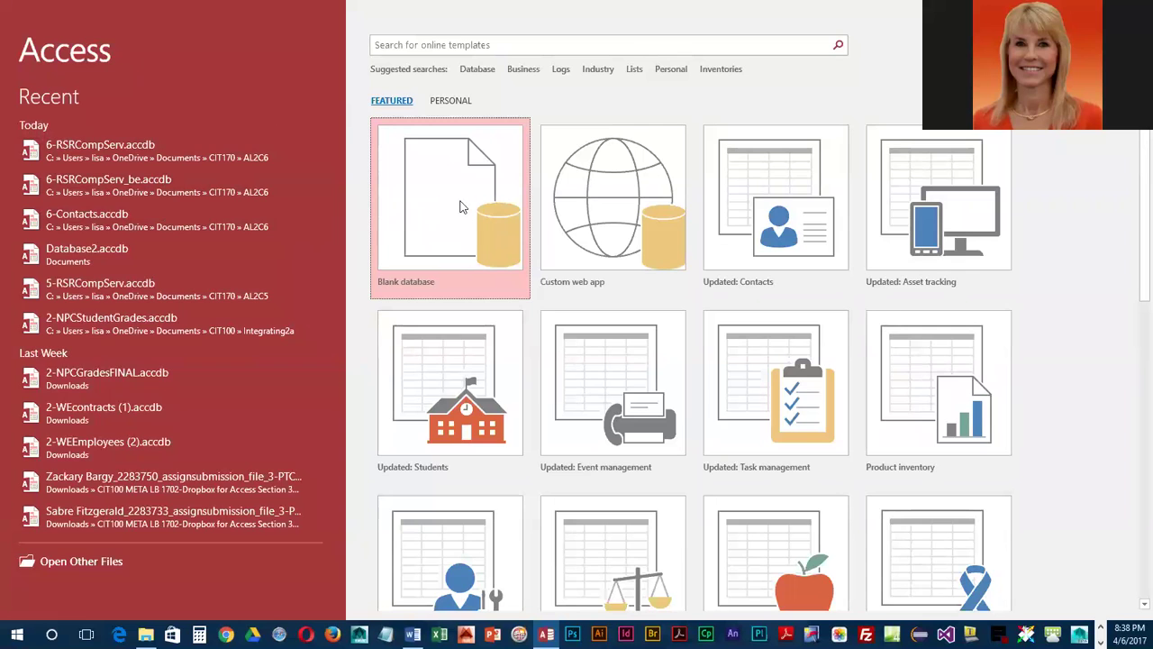
# Start a blank desktop database and name the file 6-ConvTask.
pyautogui.click(460, 207)
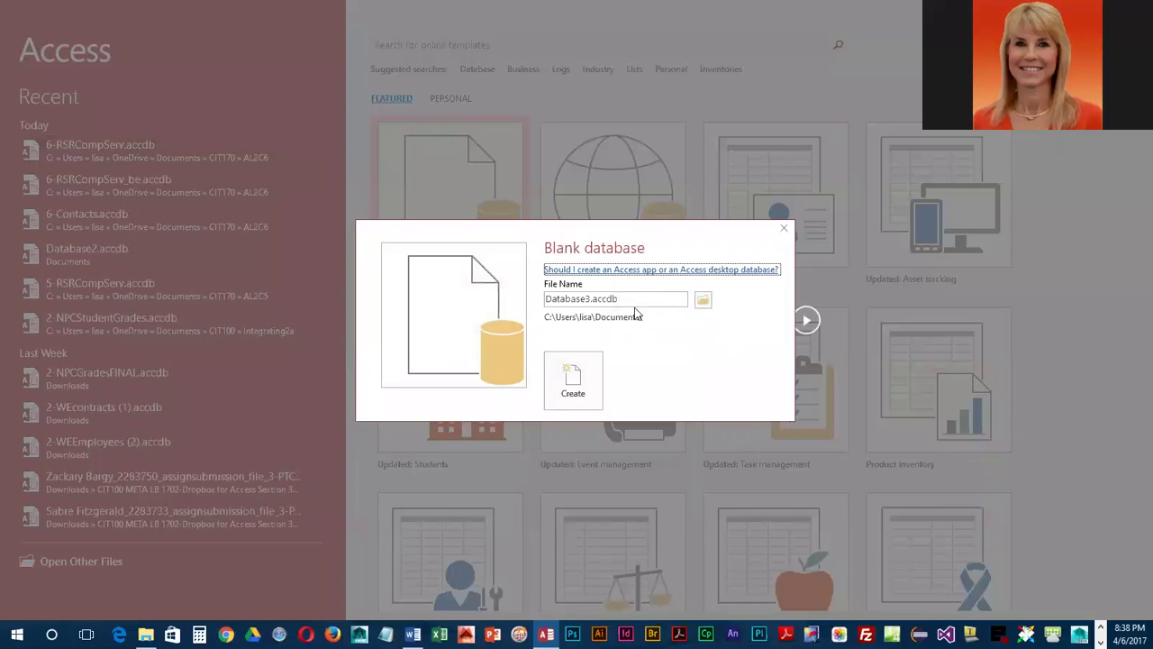
pyautogui.click(636, 298)
pyautogui.moveTo(517, 298); pyautogui.dragTo(641, 301)
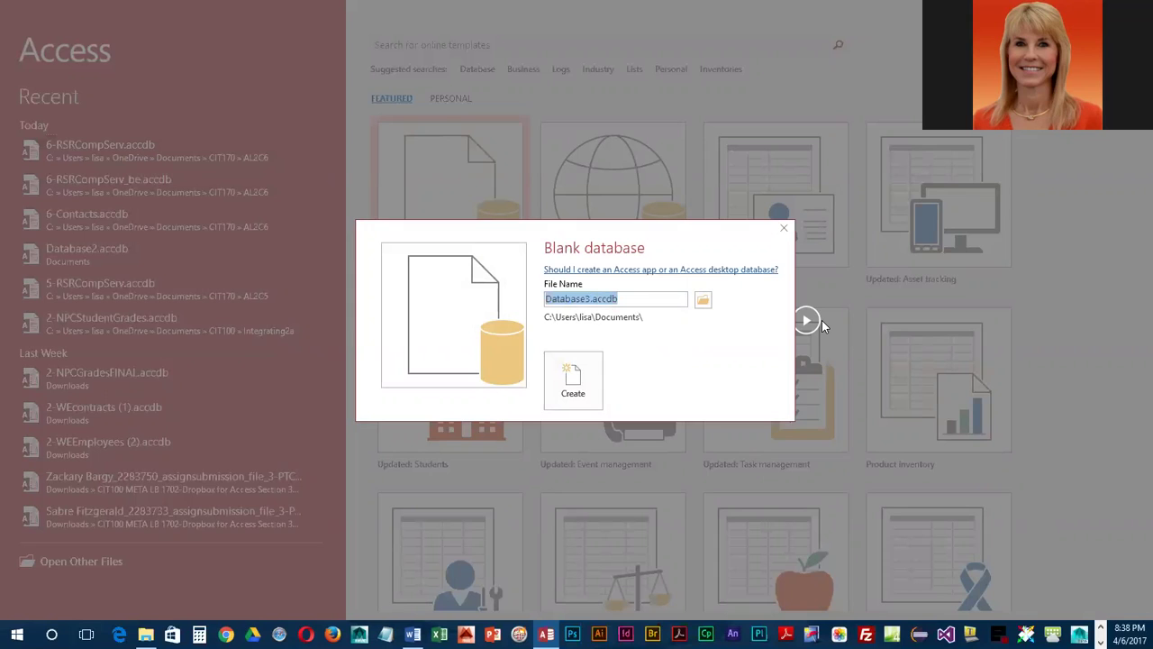
pyautogui.write('6')
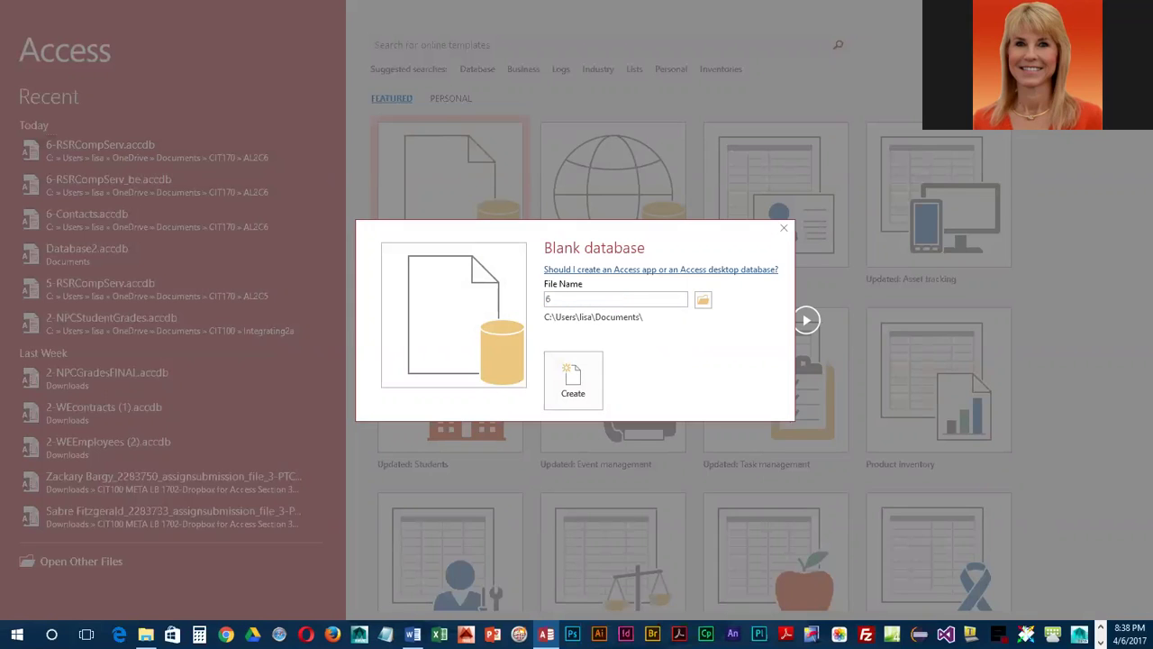
pyautogui.write('-ConvTask')
# Create the database in the AL2C6 folder inside CIT170 and close the empty starter table.
pyautogui.click(703, 299)
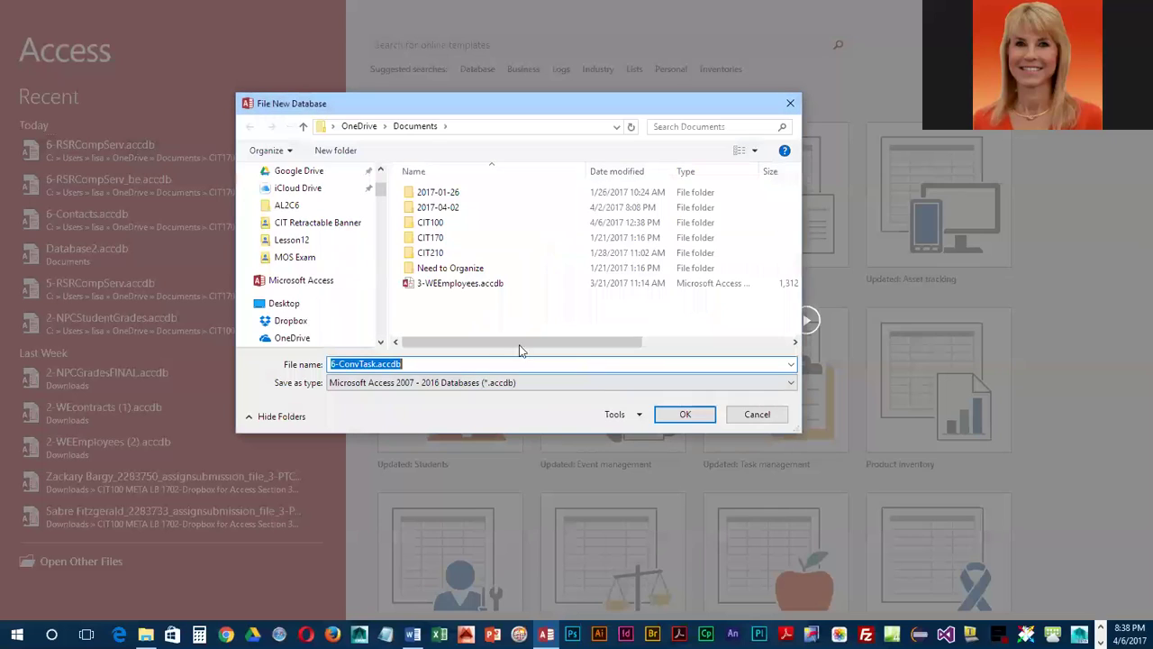
pyautogui.doubleClick(430, 237)
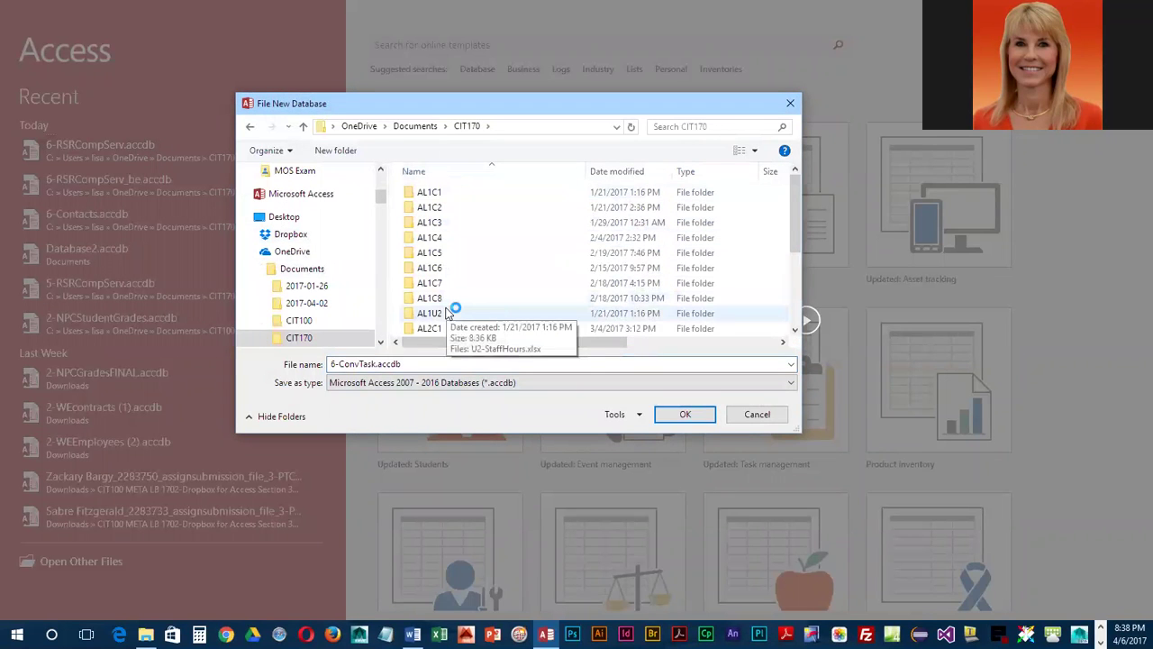
pyautogui.scroll(-3, 448, 313)
pyautogui.doubleClick(430, 267)
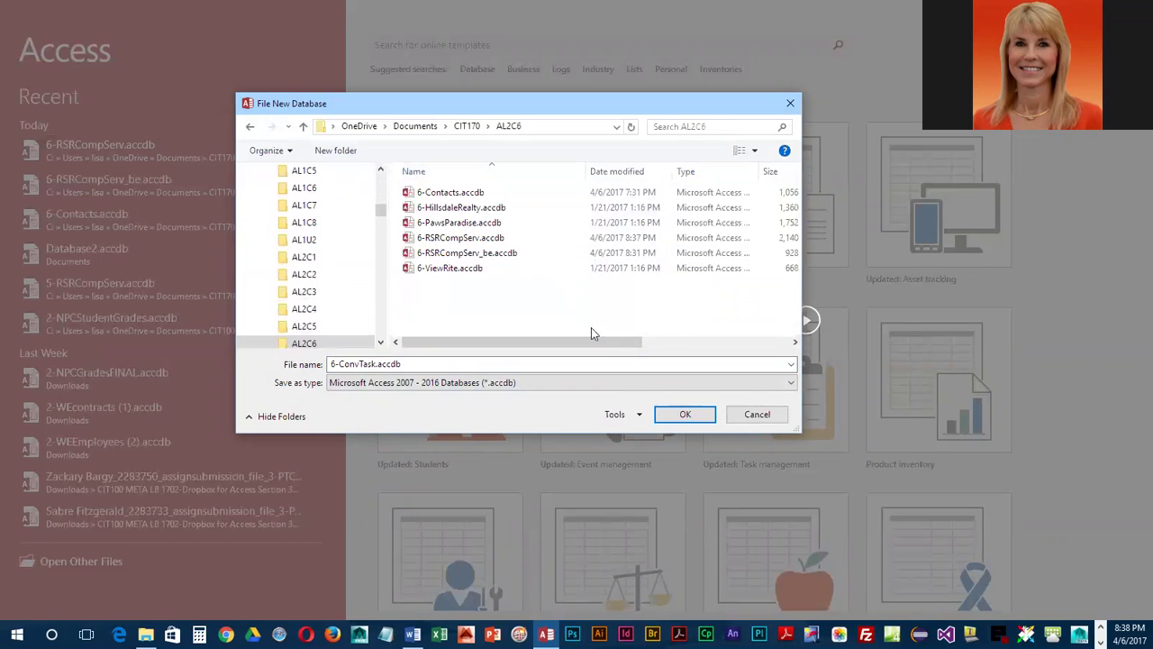
pyautogui.click(685, 414)
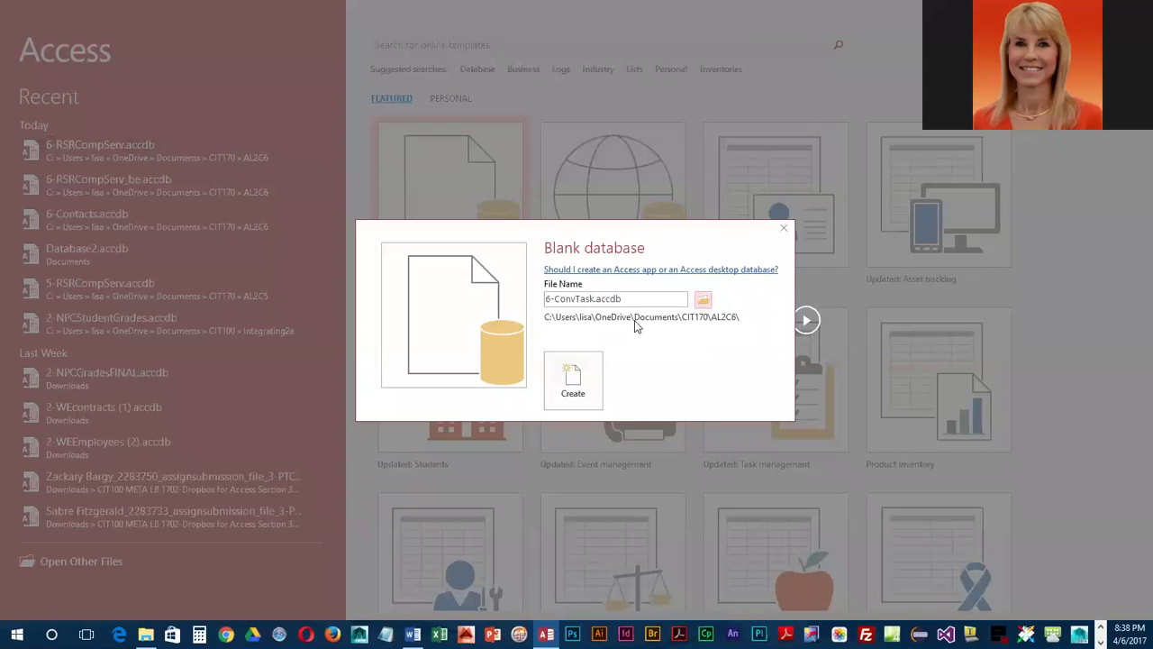
pyautogui.click(575, 382)
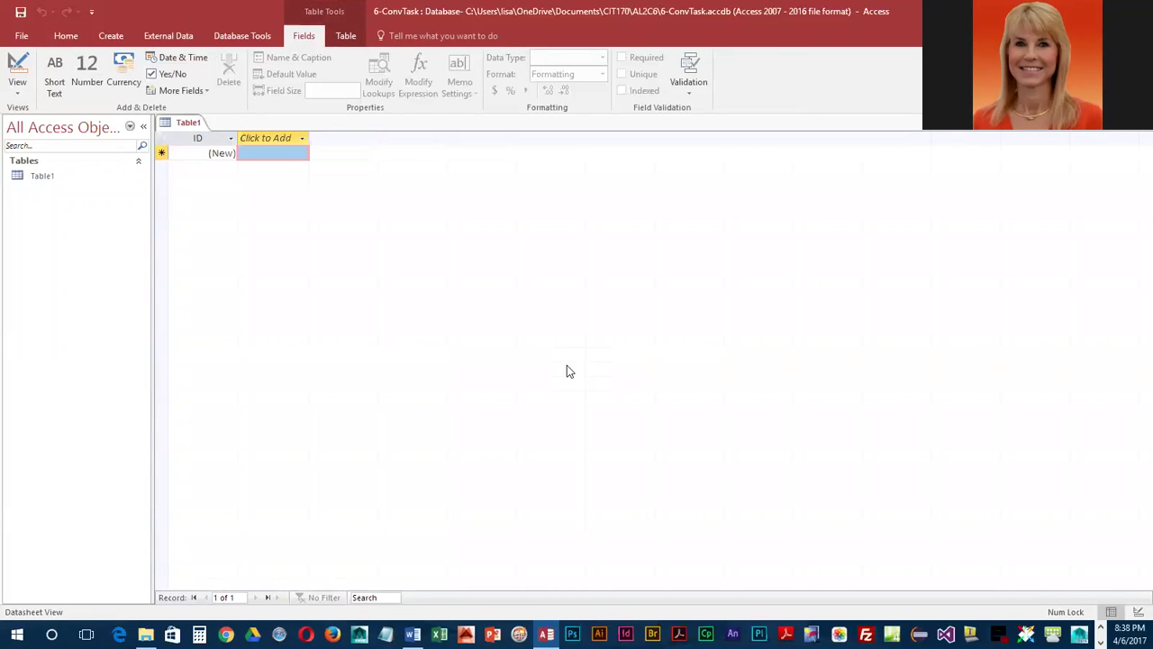
pyautogui.rightClick(186, 121)
pyautogui.click(206, 144)
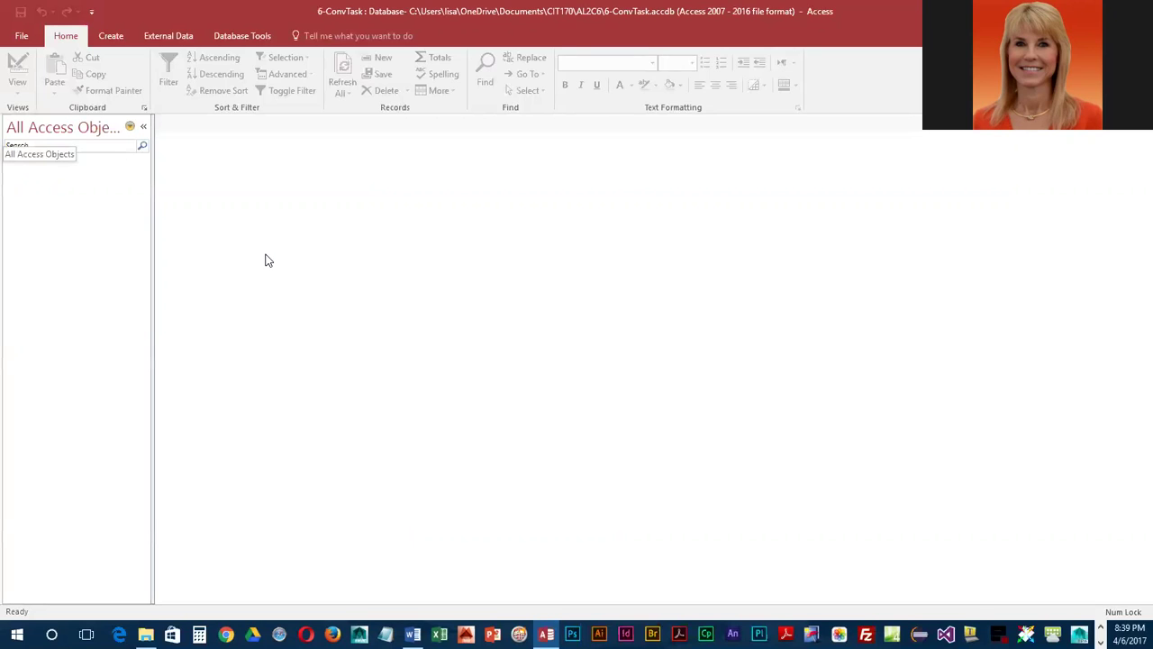
# Add the Tasks Quick Start application part and enable the database's active content.
pyautogui.click(118, 33)
pyautogui.click(31, 77)
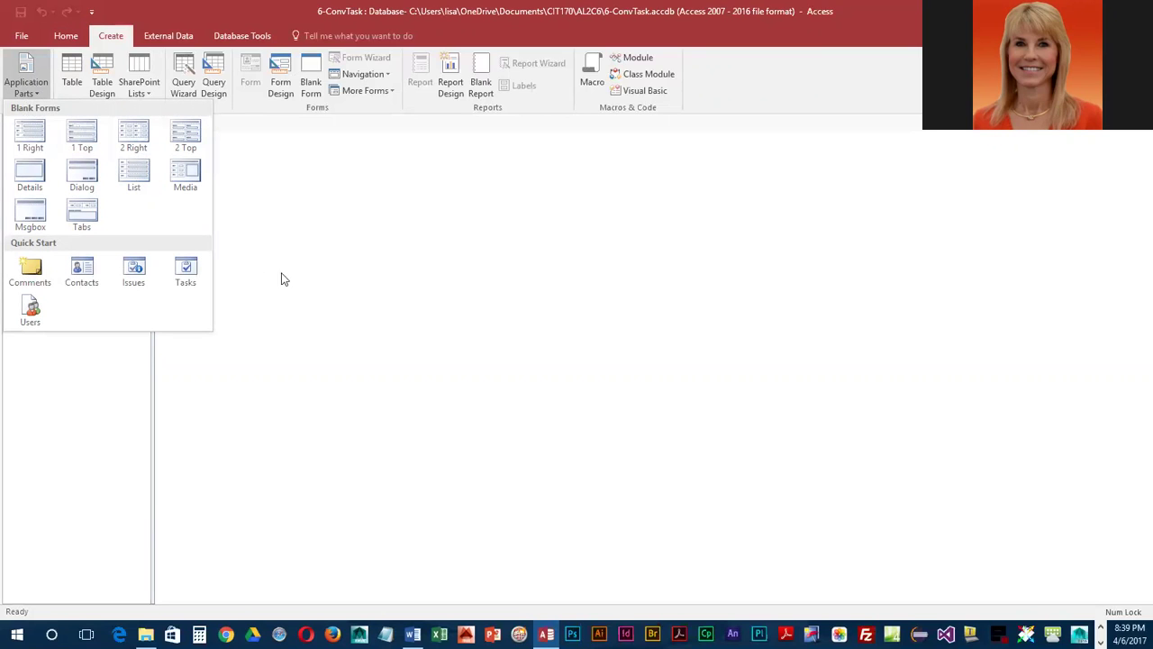
pyautogui.click(187, 275)
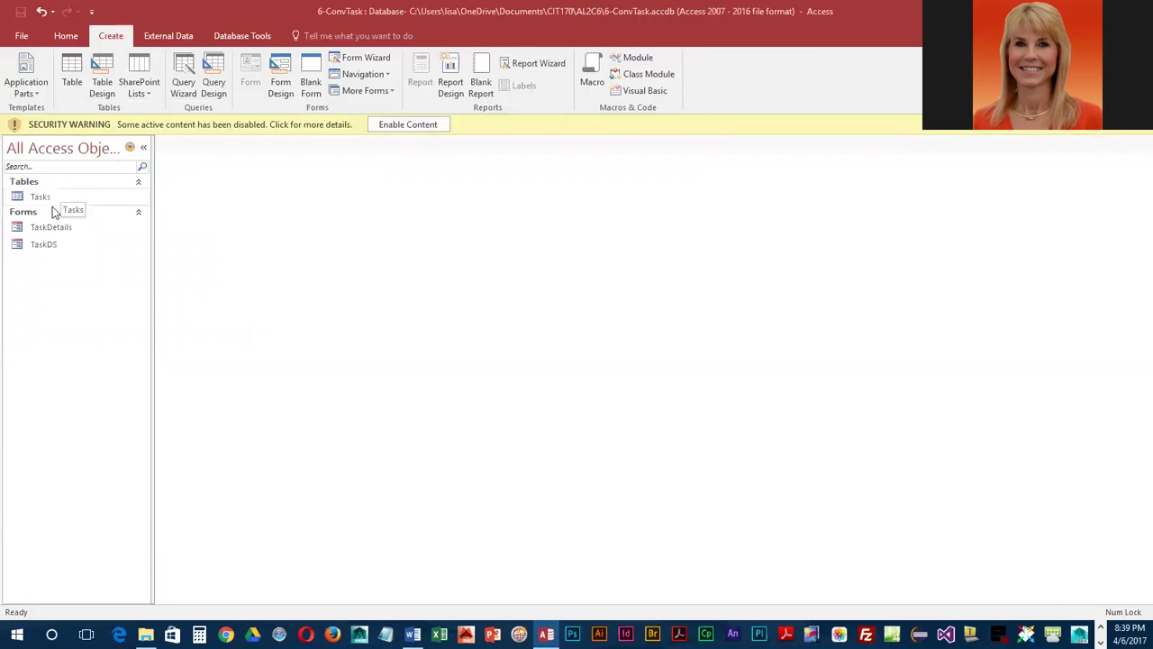
pyautogui.click(396, 126)
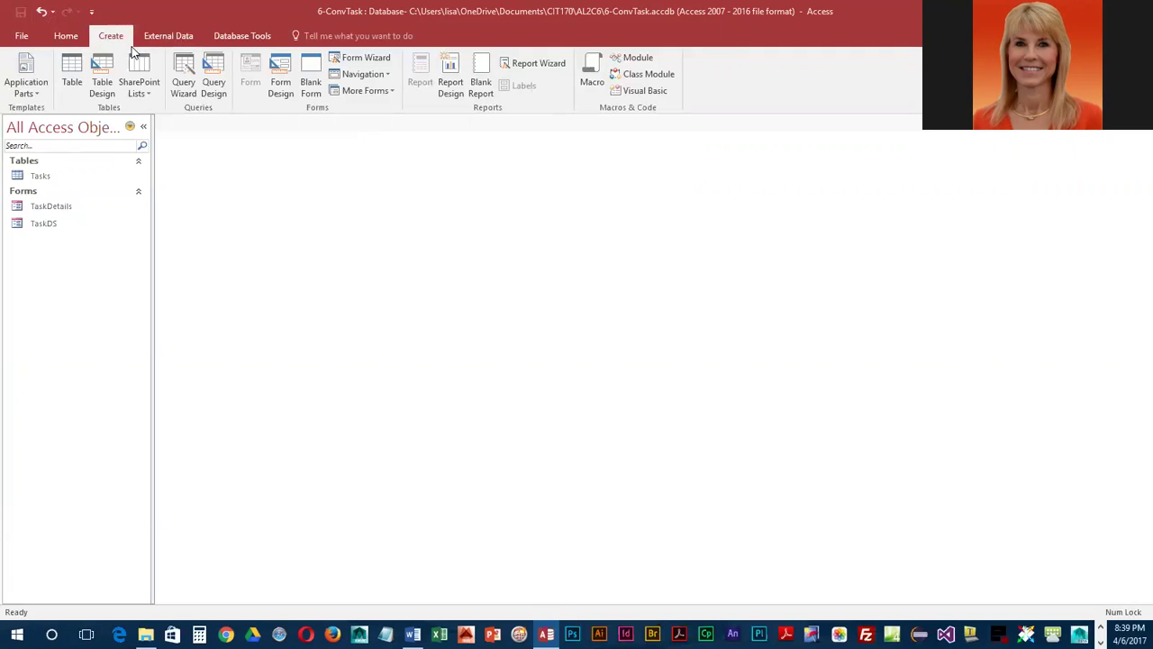
# Create a new table in Datasheet view and insert the Name Quick Start fields.
pyautogui.click(75, 74)
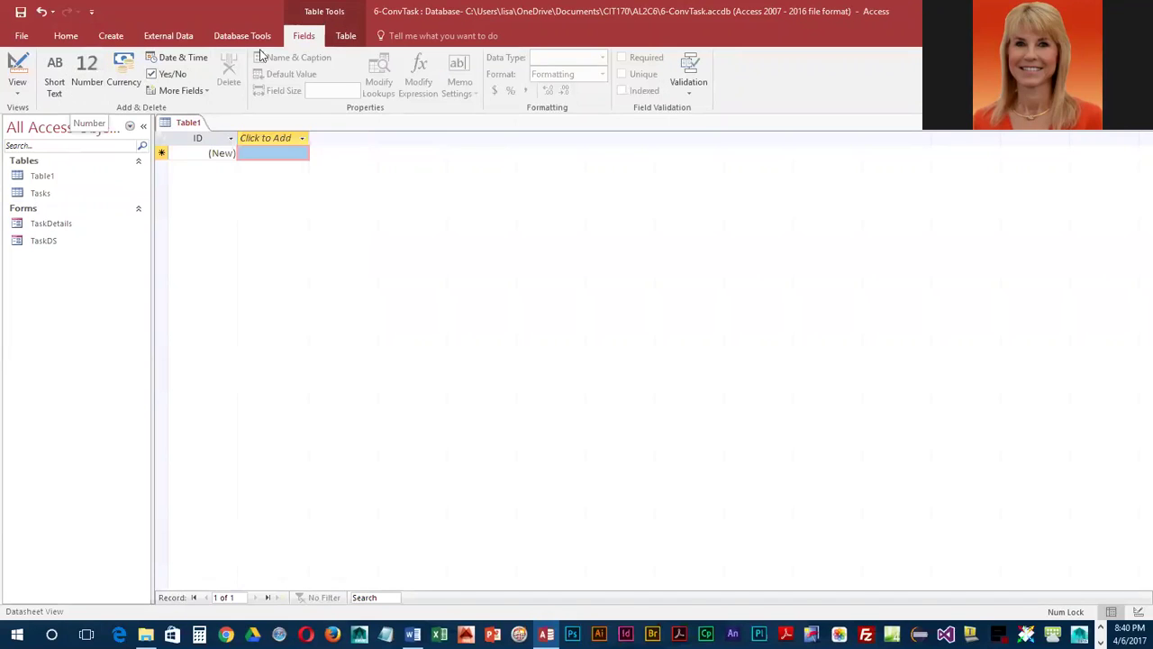
pyautogui.click(346, 36)
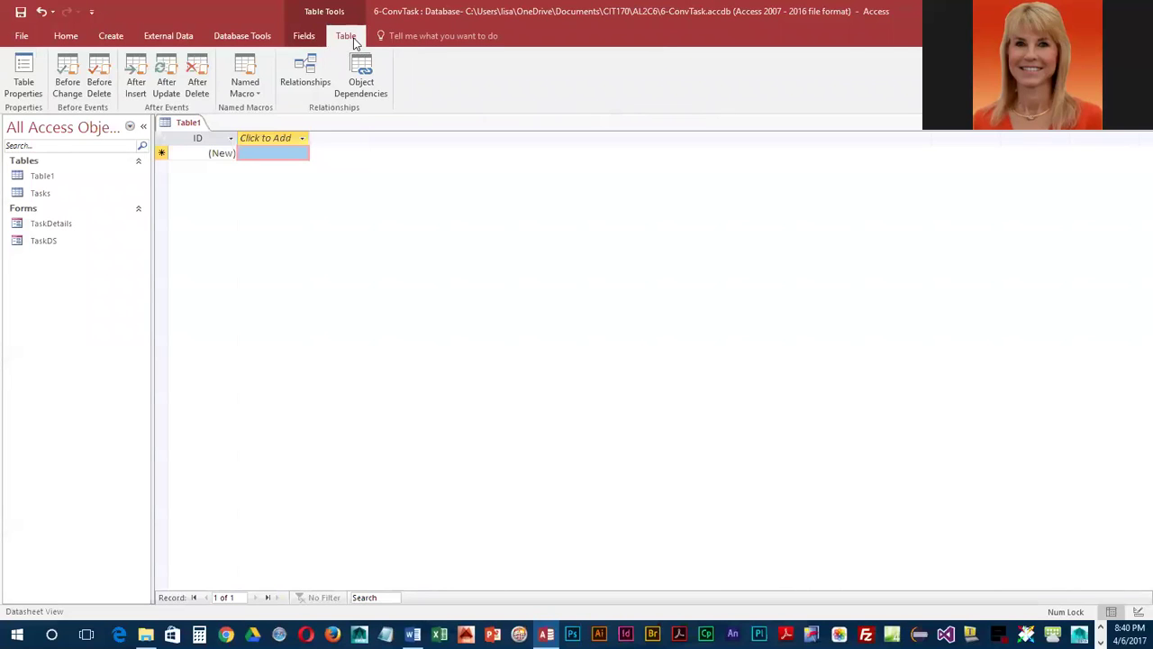
pyautogui.click(304, 39)
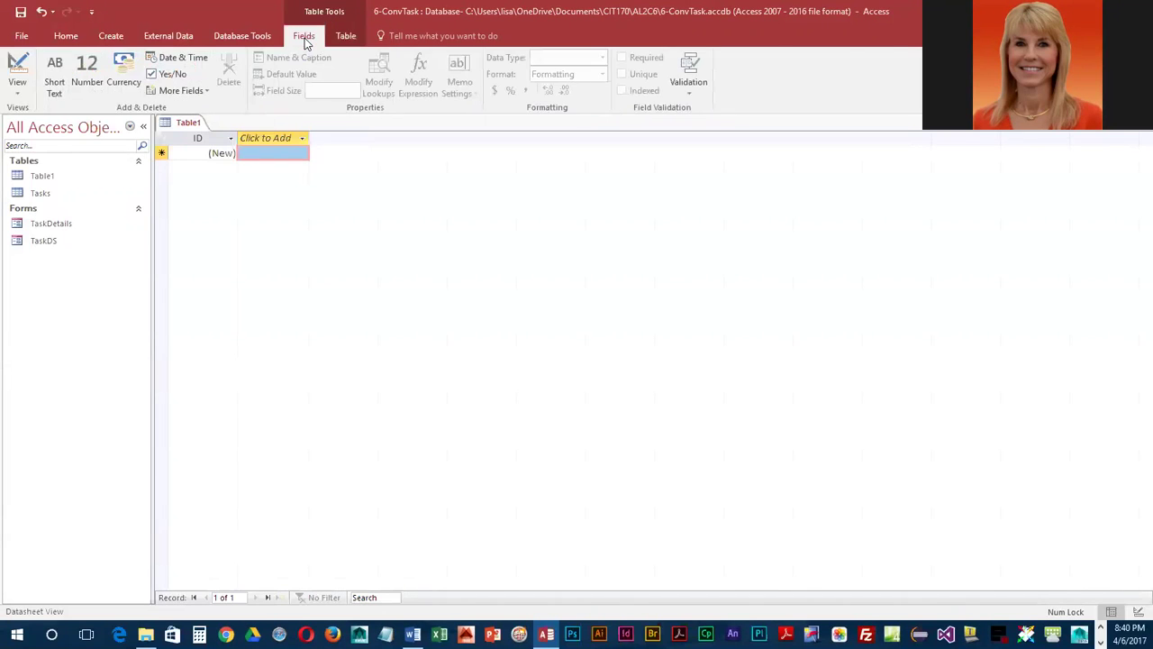
pyautogui.click(209, 91)
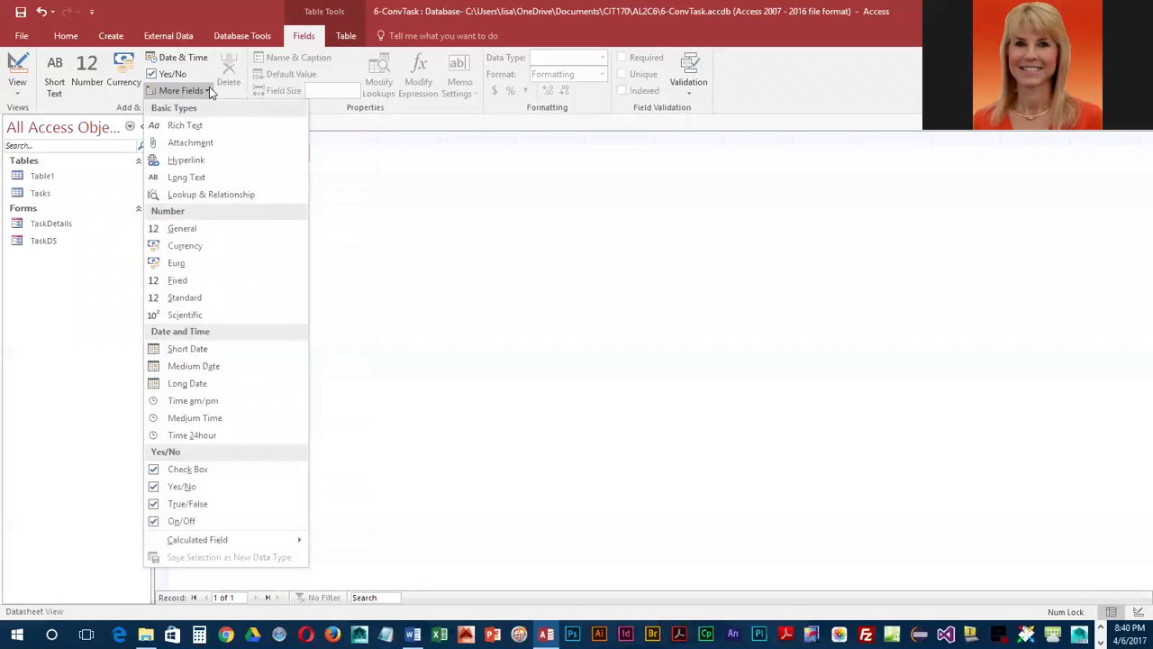
pyautogui.press('Escape')
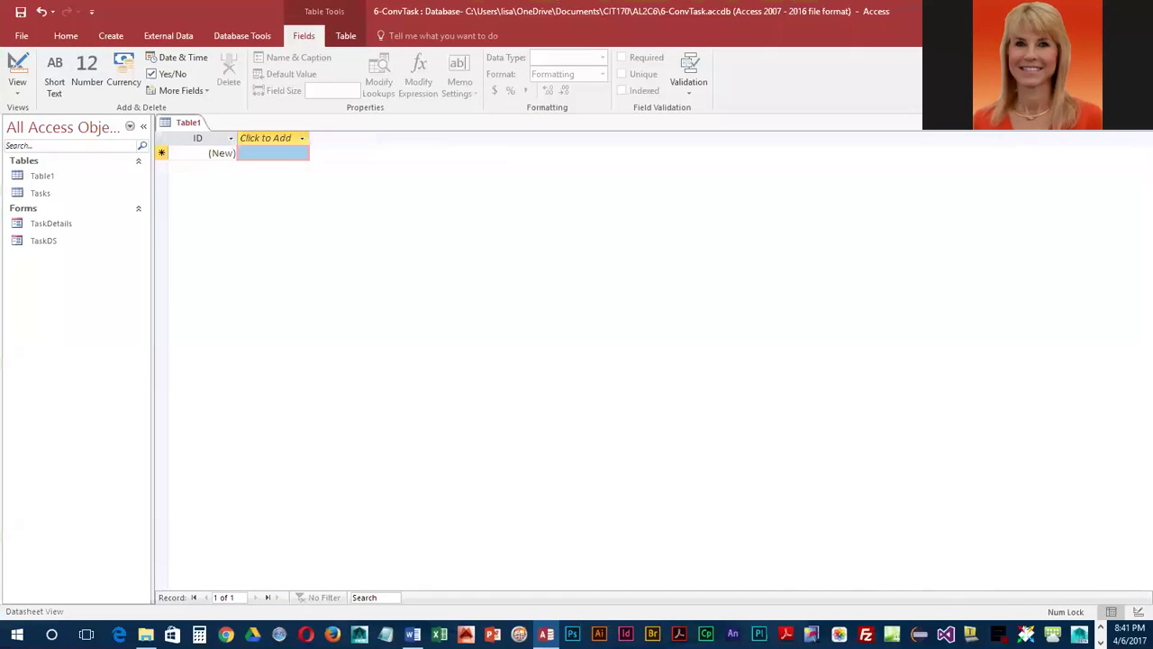
pyautogui.click(202, 92)
pyautogui.scroll(-3, 227, 290)
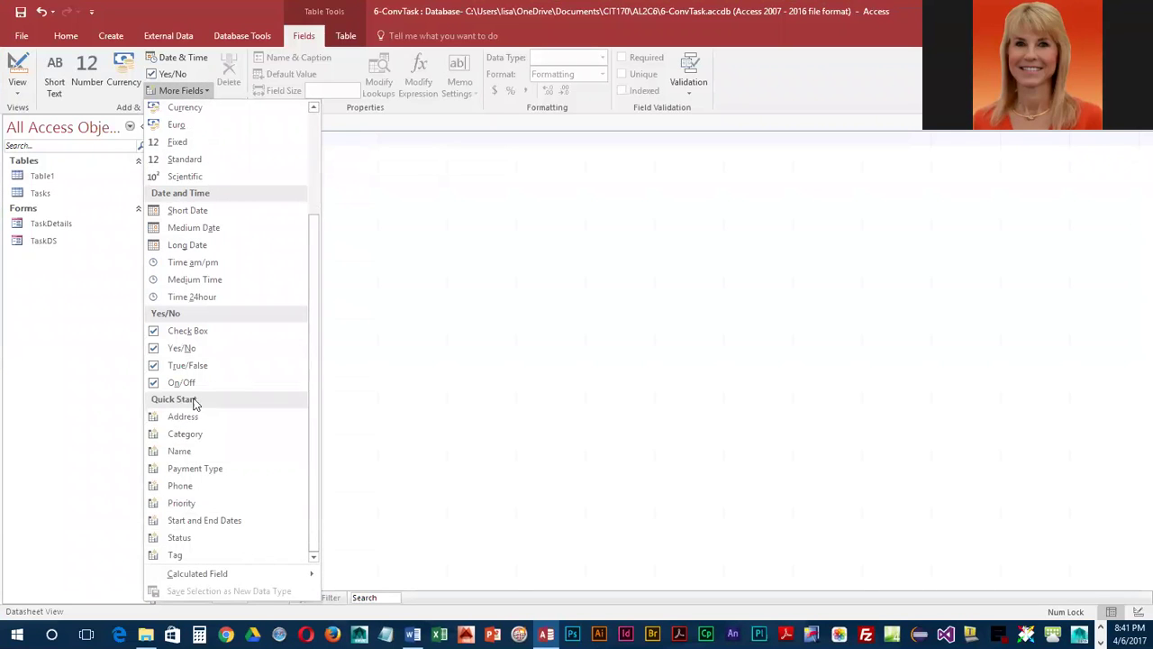
pyautogui.click(179, 451)
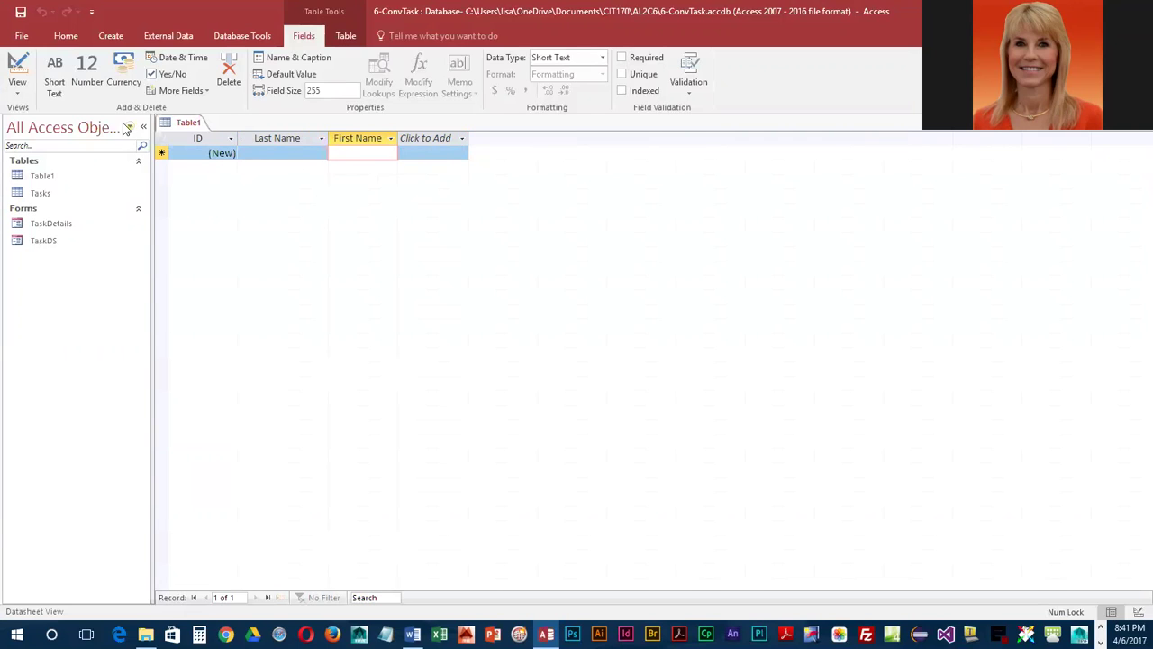
# Insert the Address Quick Start fields and move the First Name column directly after Last Name.
pyautogui.click(193, 91)
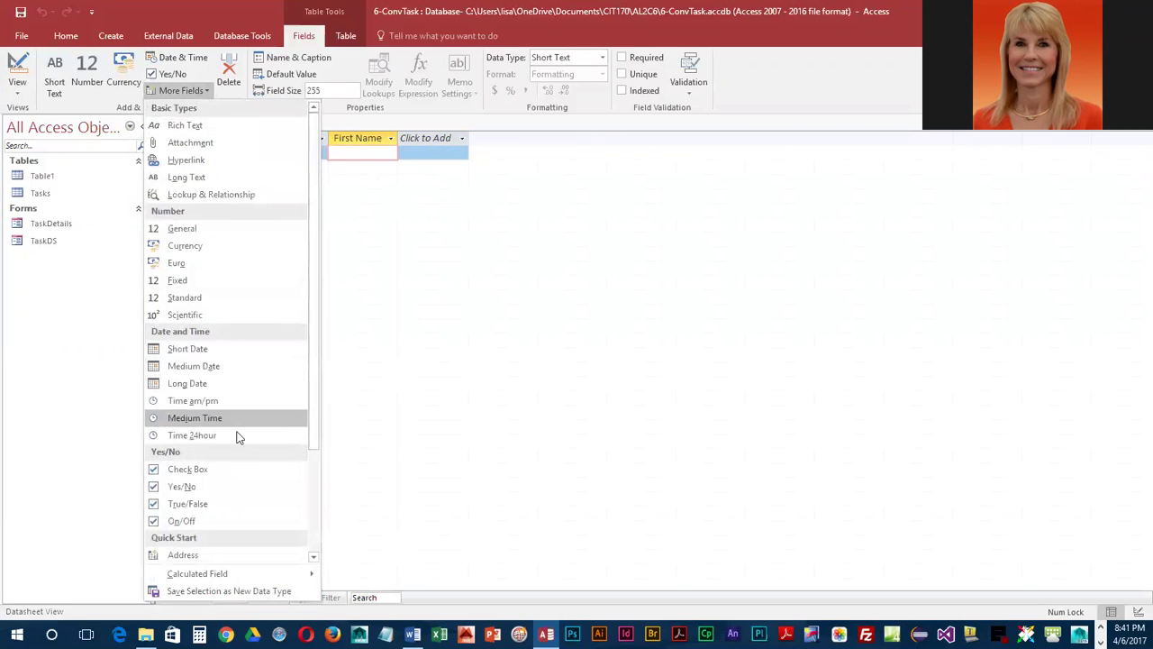
pyautogui.scroll(-3, 228, 522)
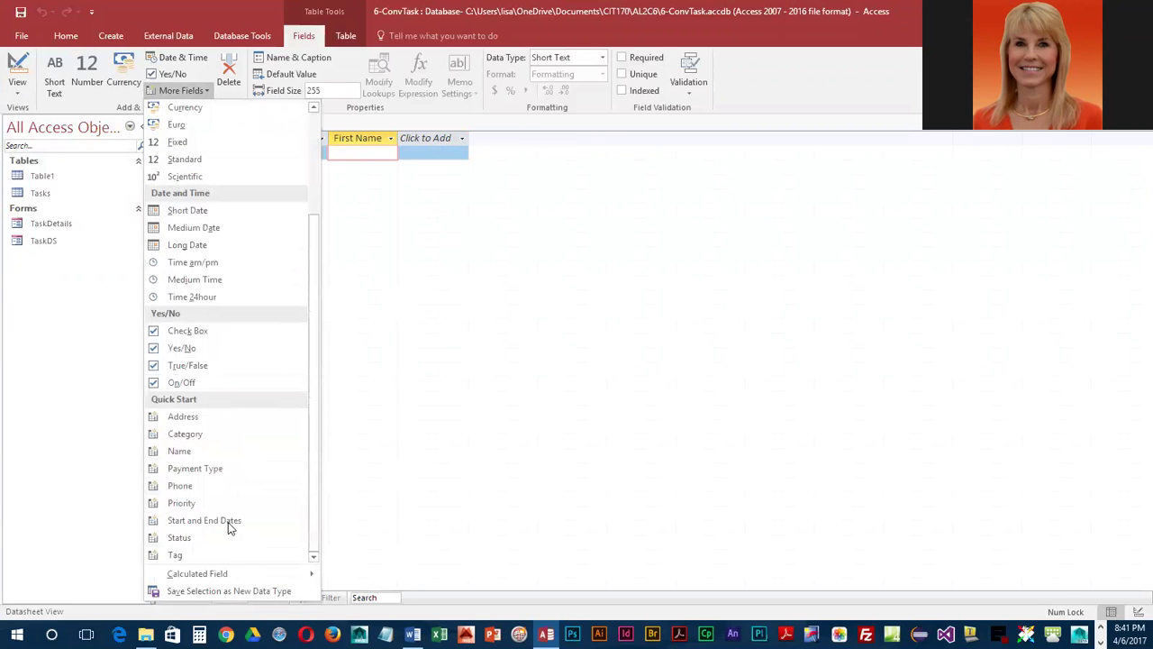
pyautogui.click(209, 422)
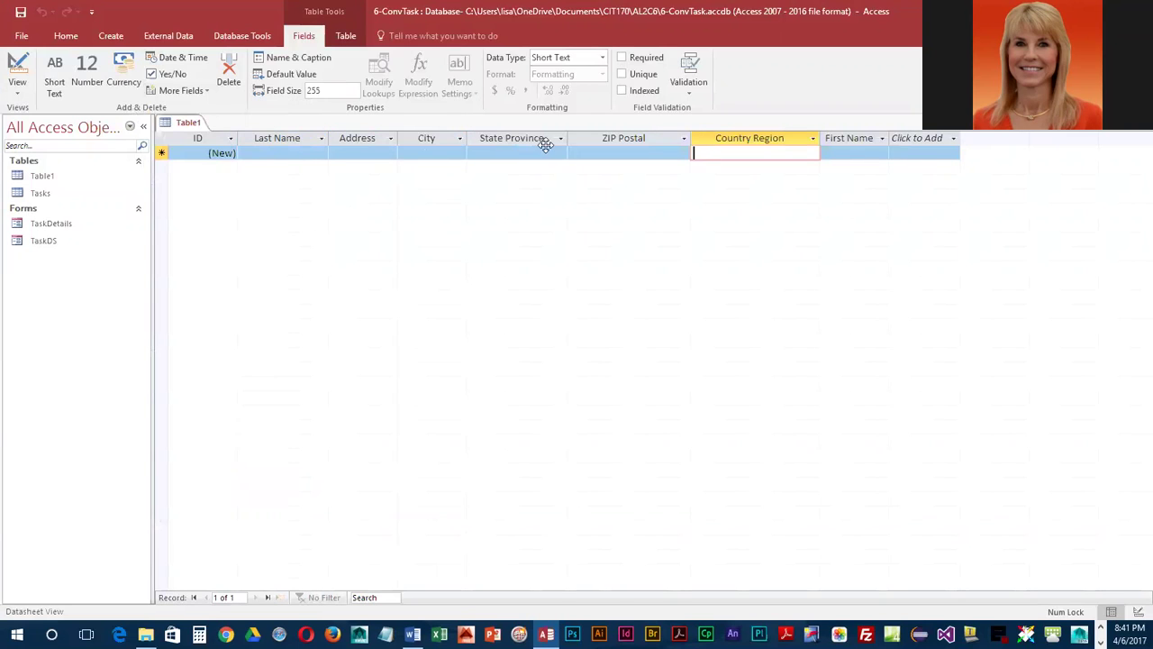
pyautogui.click(845, 138)
pyautogui.moveTo(845, 138); pyautogui.dragTo(326, 302)
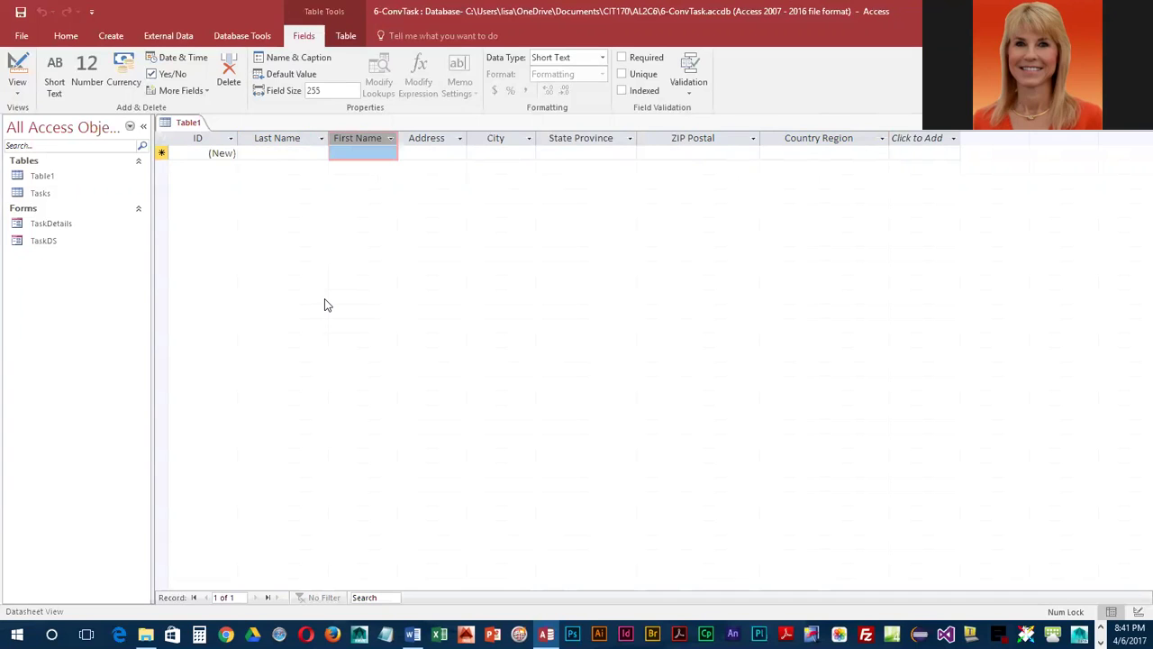
# Save the new table under the name Employees.
pyautogui.click(21, 13)
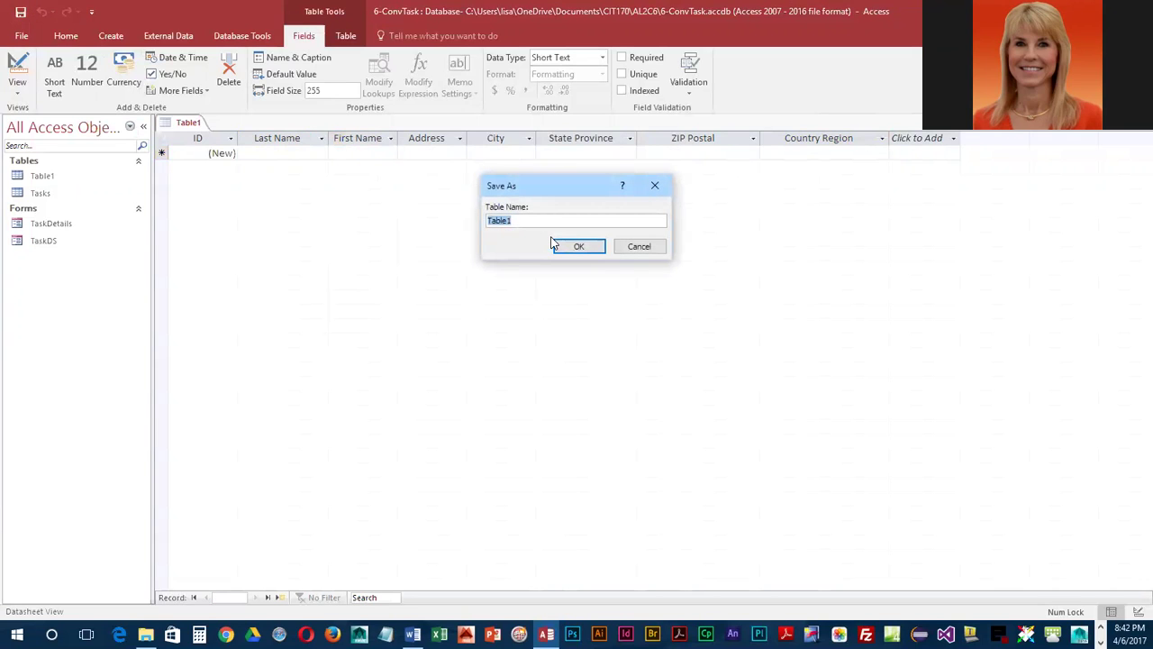
pyautogui.write('Employees')
pyautogui.press('Return')
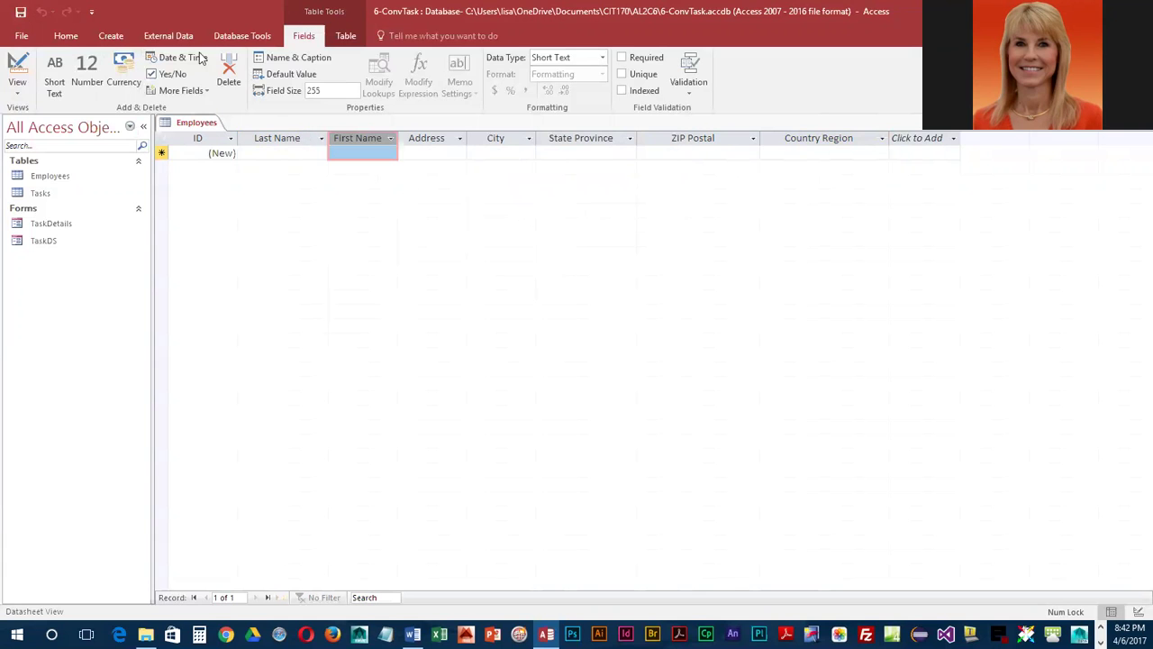
# In Design view of the Employees table, rename the ID field to EmpID and set its data type to Short Text.
pyautogui.click(17, 69)
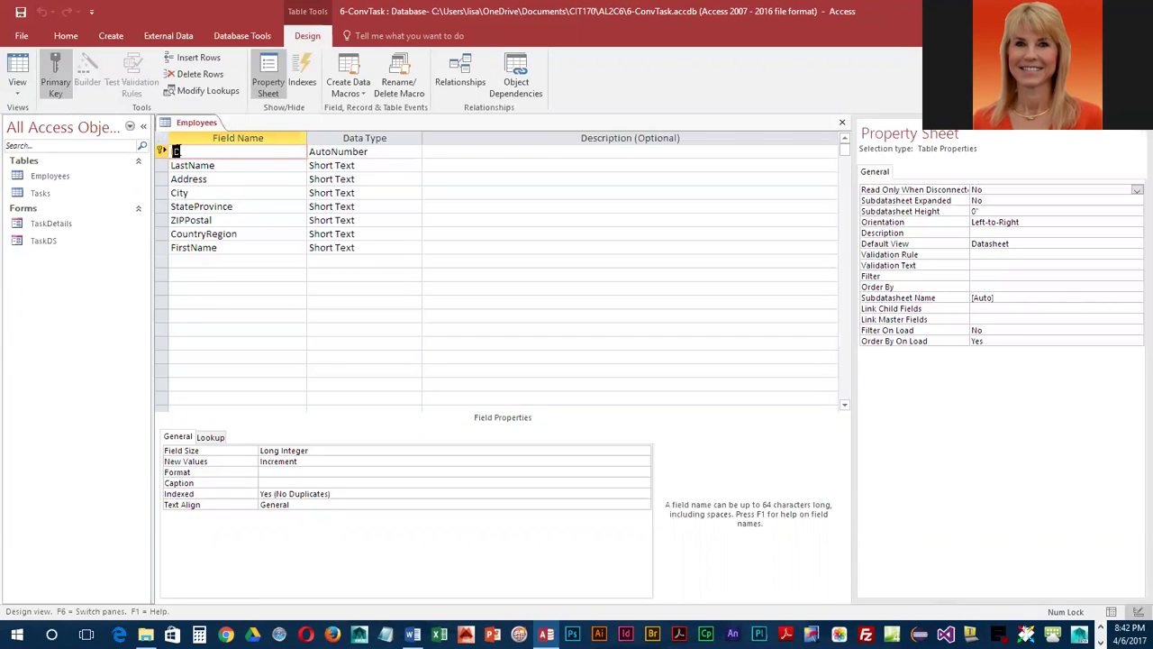
pyautogui.write('Emp')
pyautogui.click(383, 153)
pyautogui.click(414, 151)
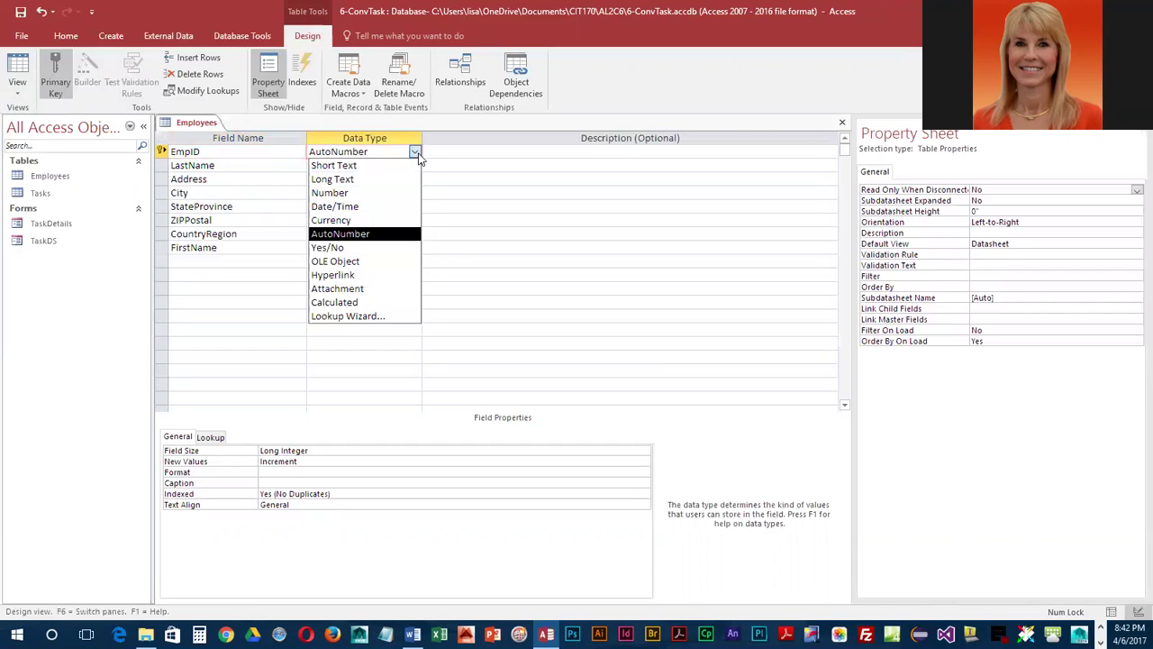
pyautogui.click(397, 165)
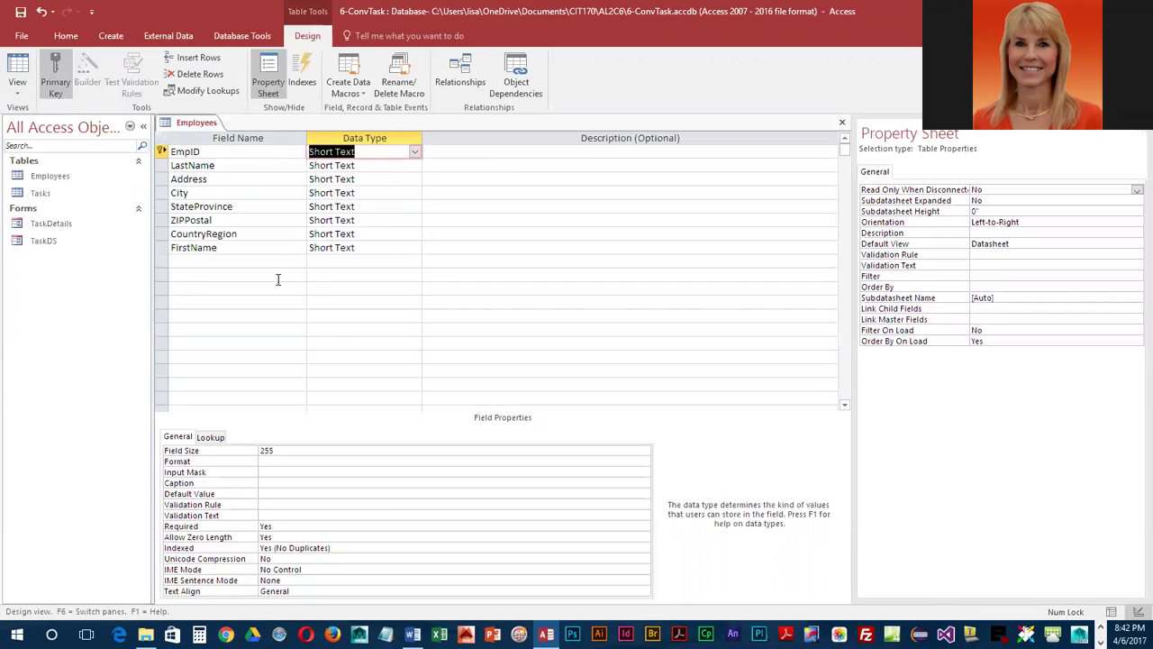
# Delete the CountryRegion field, place FirstName directly below LastName, and save the Employees table design.
pyautogui.click(165, 235)
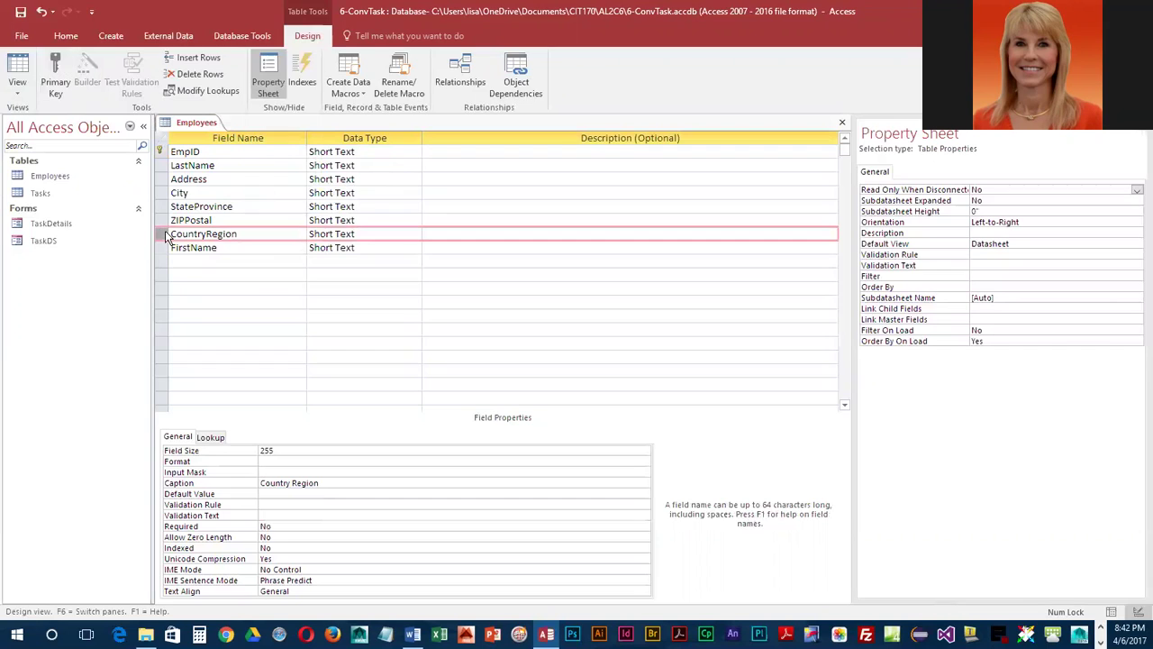
pyautogui.click(205, 74)
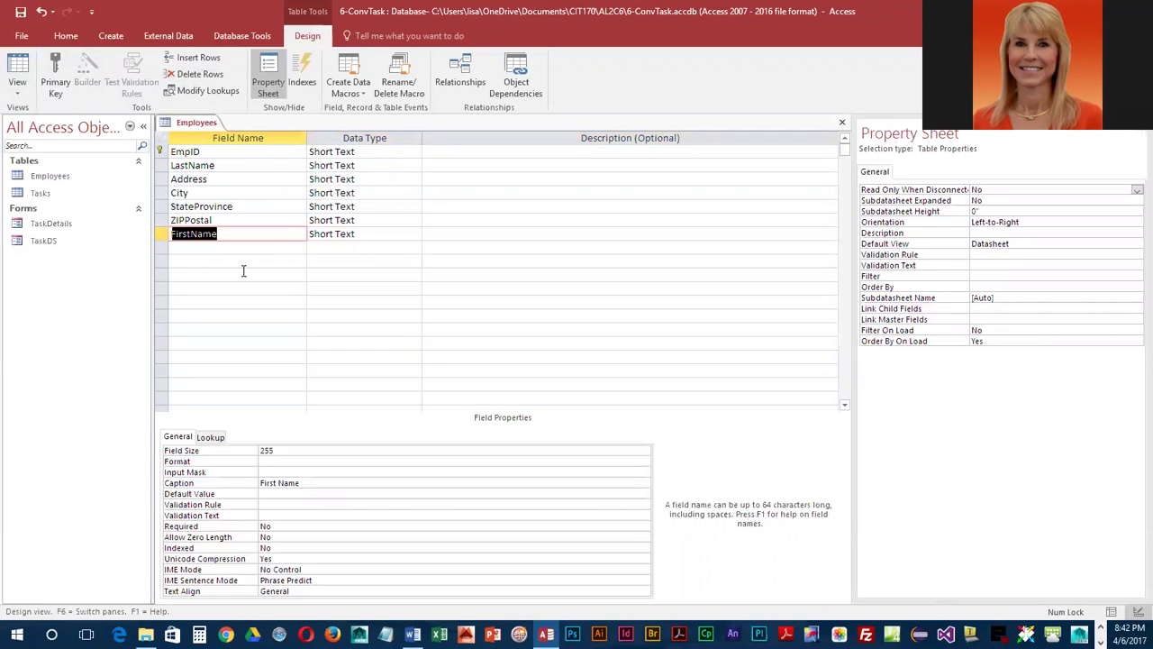
pyautogui.click(162, 233)
pyautogui.moveTo(162, 236); pyautogui.dragTo(167, 185)
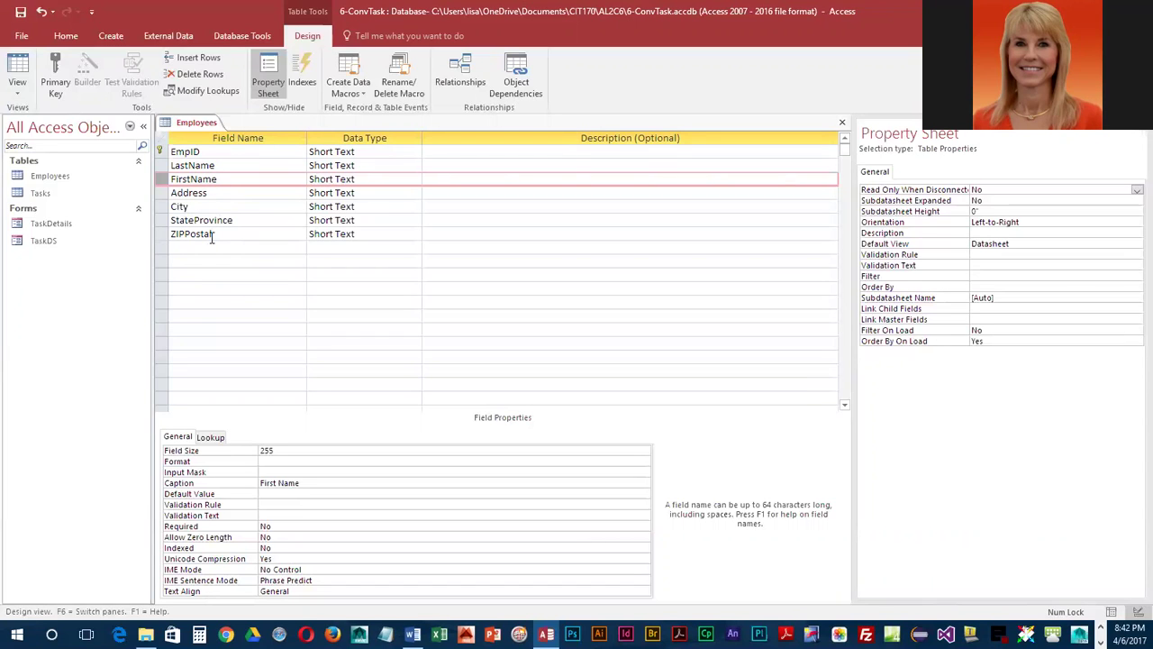
pyautogui.click(20, 12)
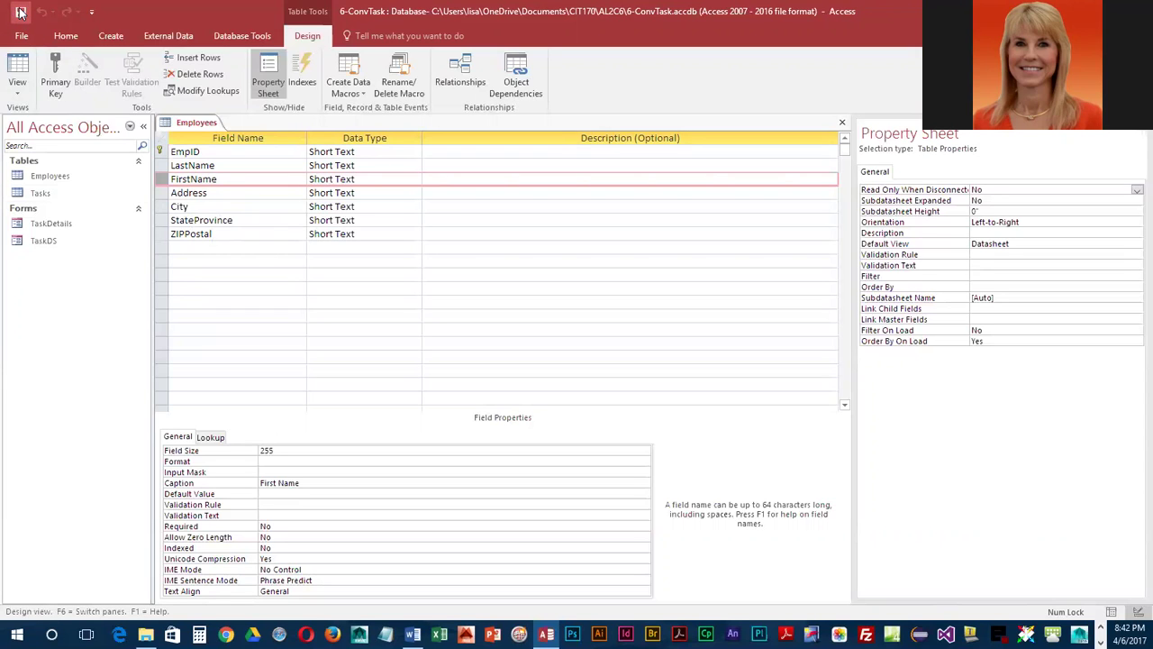
# In Datasheet view of the Employees table, enter the employee's ID, last name and first name in the first record.
pyautogui.click(18, 65)
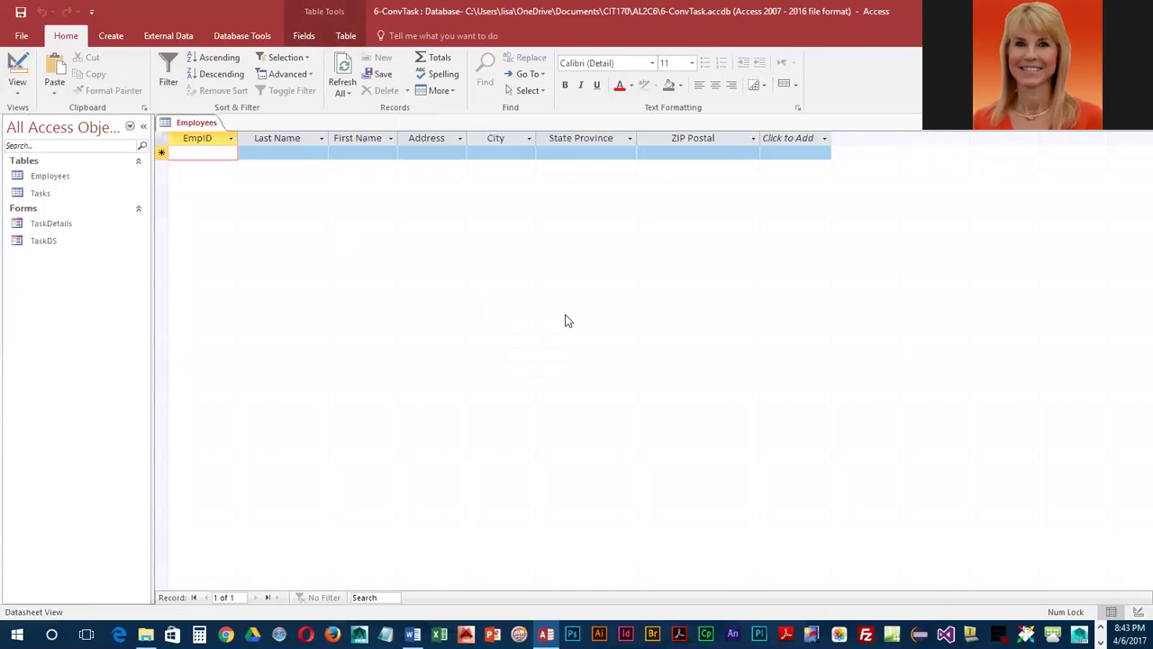
pyautogui.write('E10')
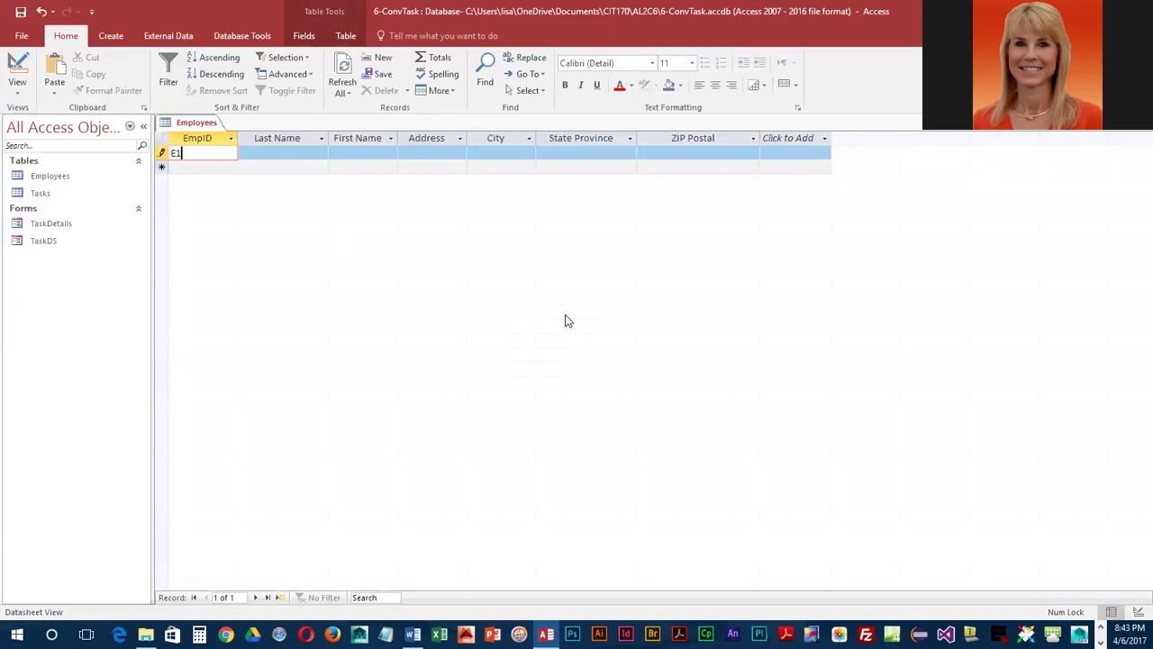
pyautogui.press('Tab')
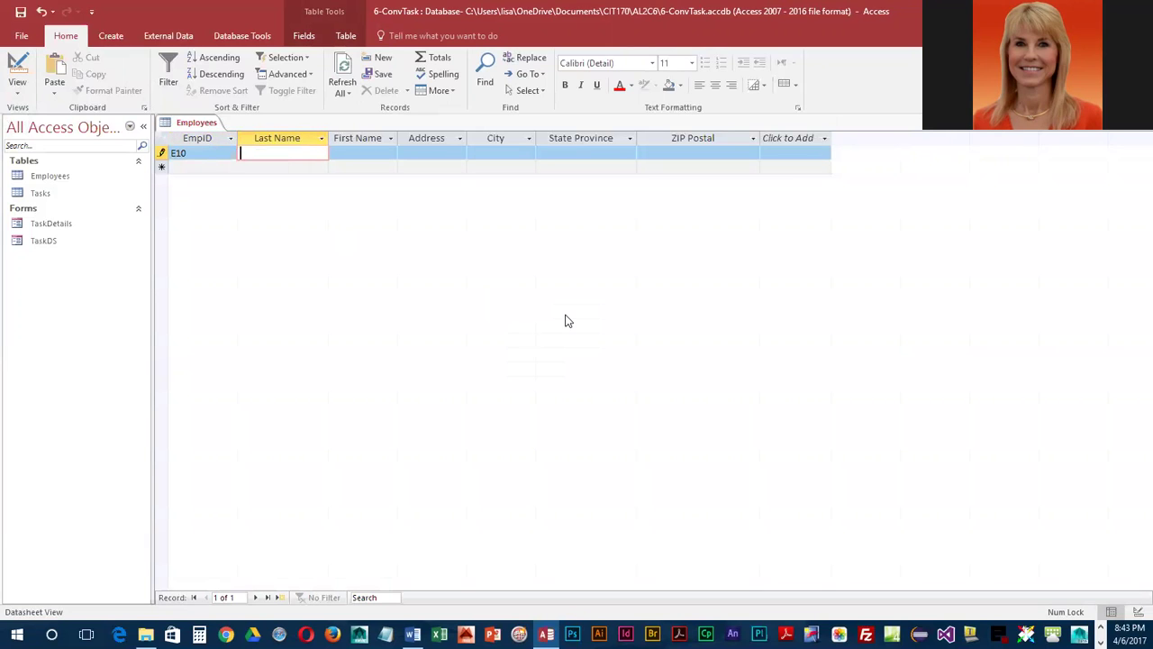
pyautogui.write('Balbach')
pyautogui.press('Tab')
pyautogui.write('Lisa')
pyautogui.press('Tab')
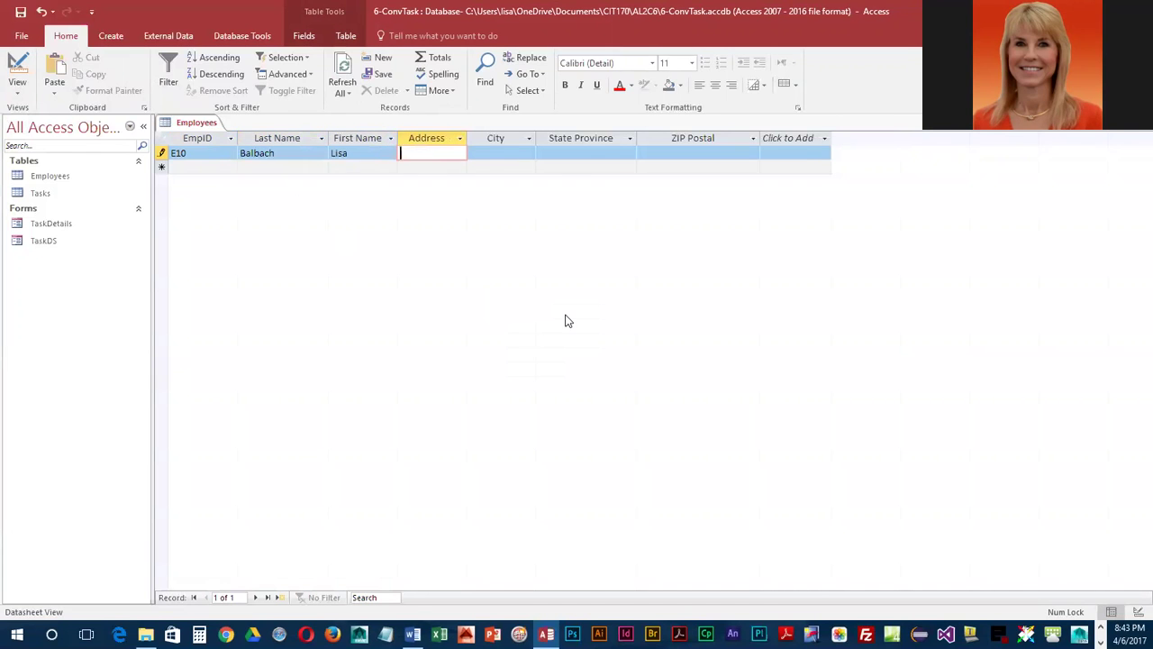
# Complete the employee record with the street address, city, state and ZIP code.
pyautogui.write('100 Oceana Blvd')
pyautogui.press('Tab')
pyautogui.write('Traverse City')
pyautogui.press('Tab')
pyautogui.write('MI')
pyautogui.press('Tab')
pyautogui.write('49696')
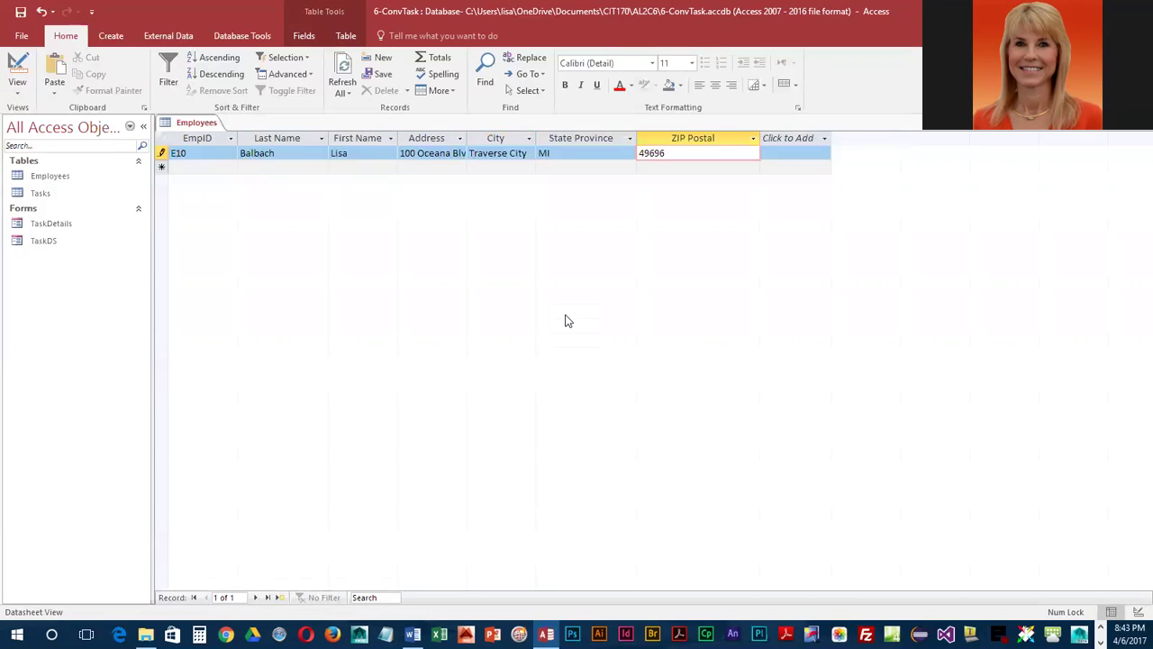
pyautogui.press('Tab')
# Best-fit the widths of the Employees columns from EmpID through ZIP Postal, and save and close the table.
pyautogui.moveTo(206, 140); pyautogui.dragTo(772, 146)
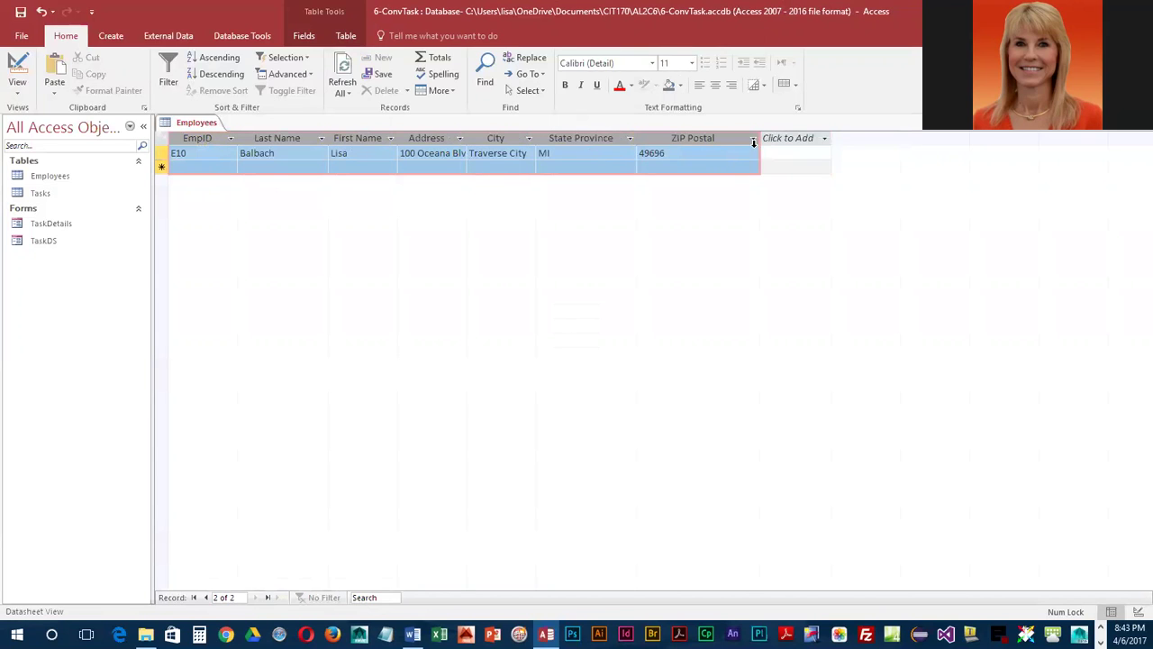
pyautogui.click(441, 90)
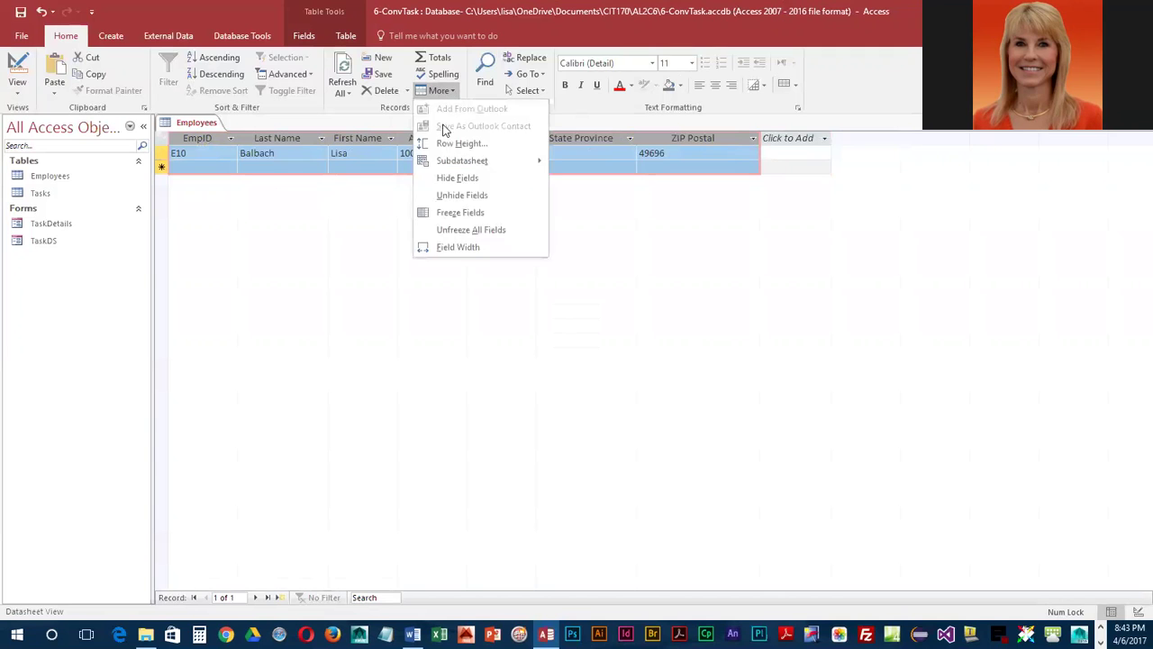
pyautogui.click(470, 244)
pyautogui.click(650, 252)
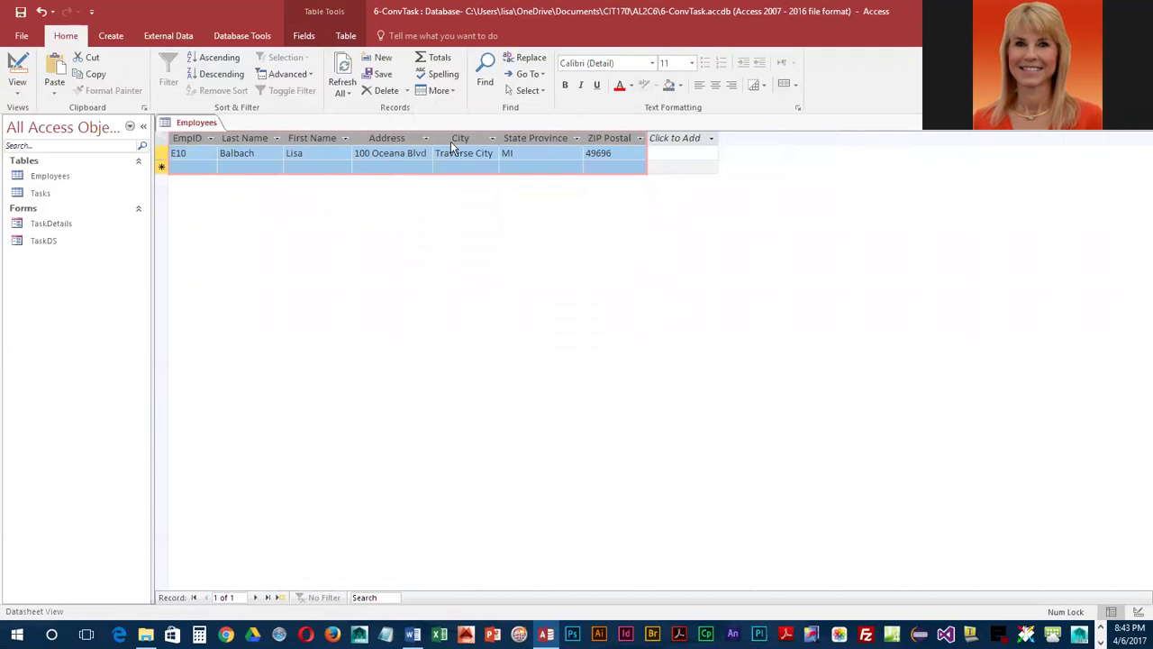
pyautogui.click(202, 166)
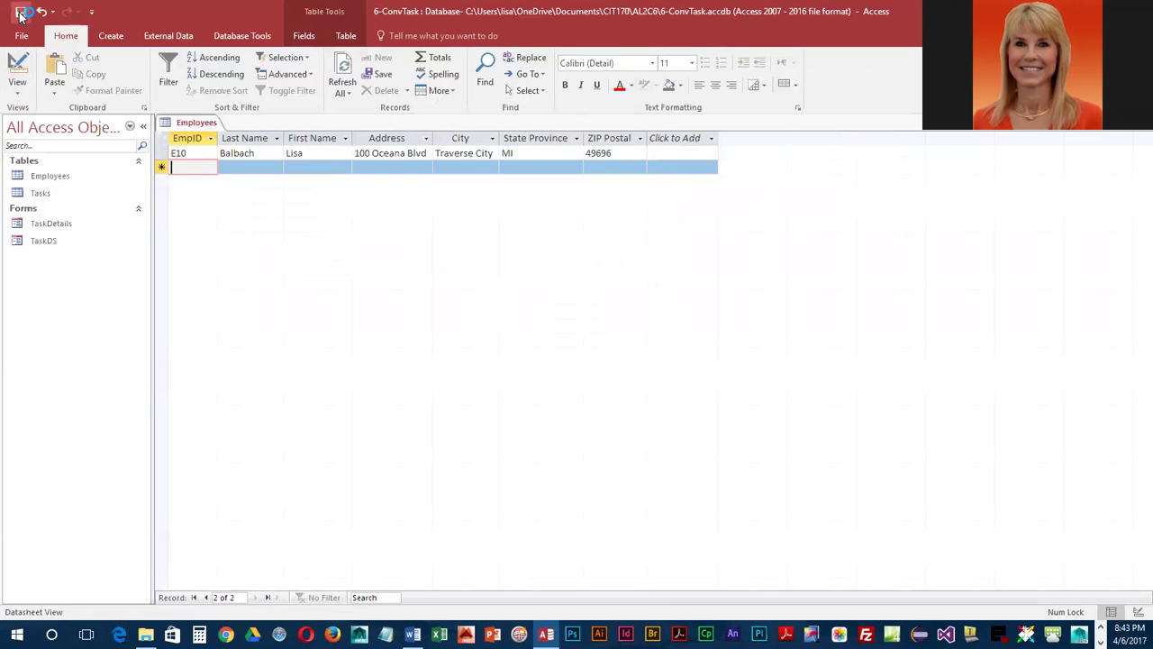
pyautogui.rightClick(204, 123)
pyautogui.click(245, 151)
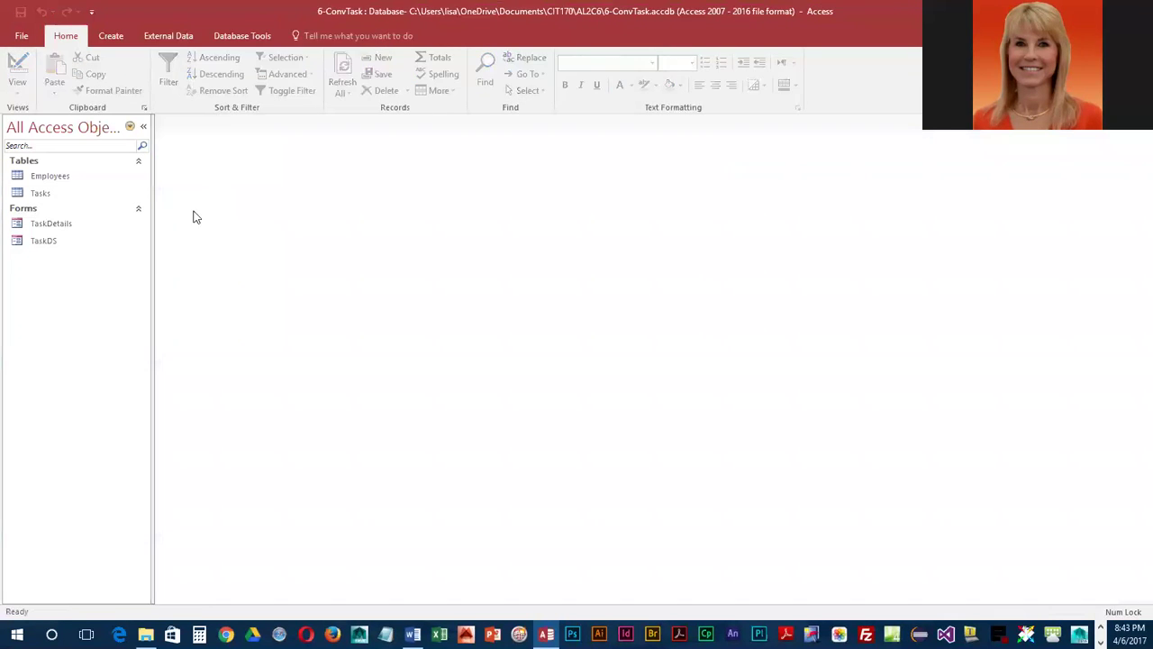
# Open the Tasks table and enter Review Convention Venue as the task title of the first record.
pyautogui.doubleClick(40, 195)
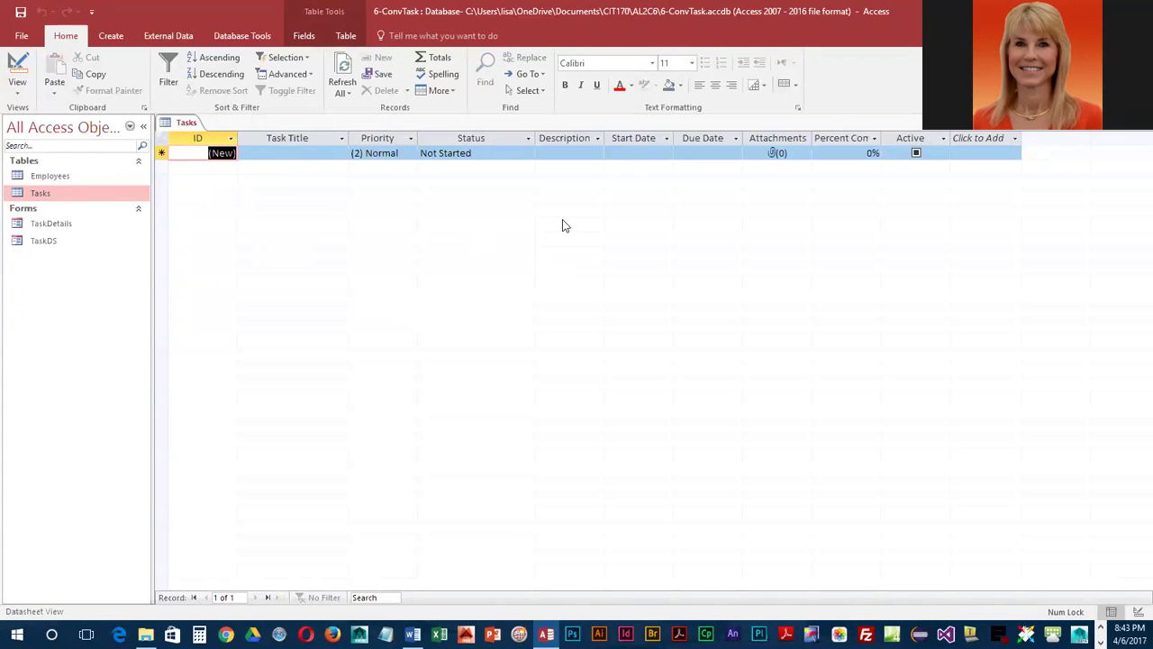
pyautogui.press('Tab')
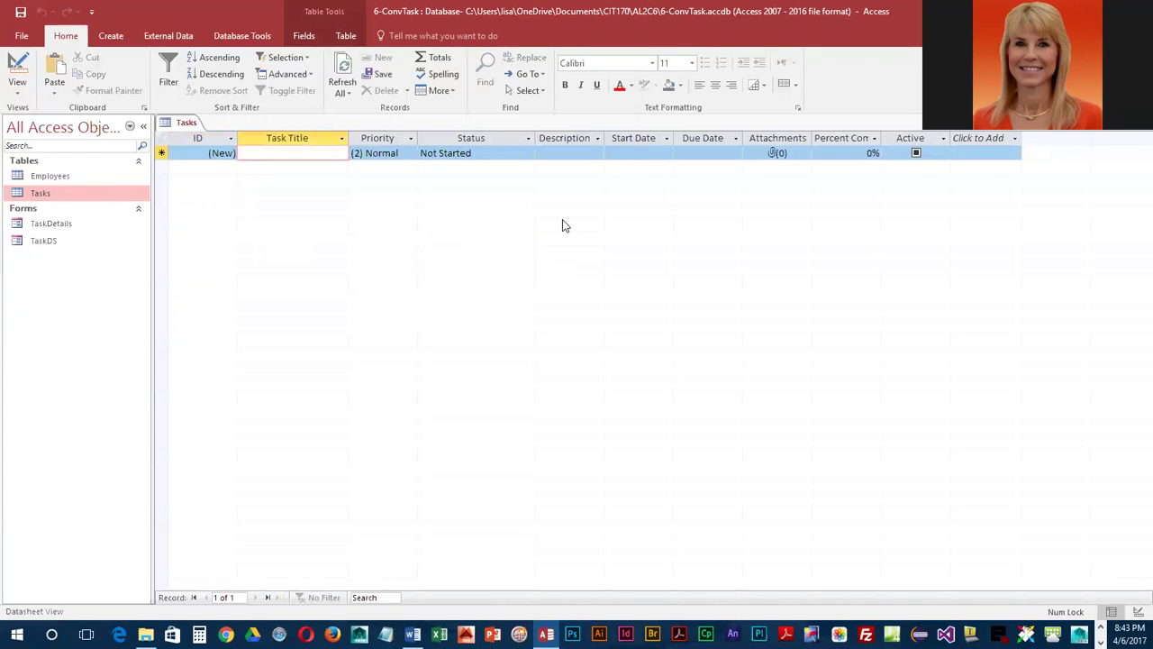
pyautogui.write('Rev')
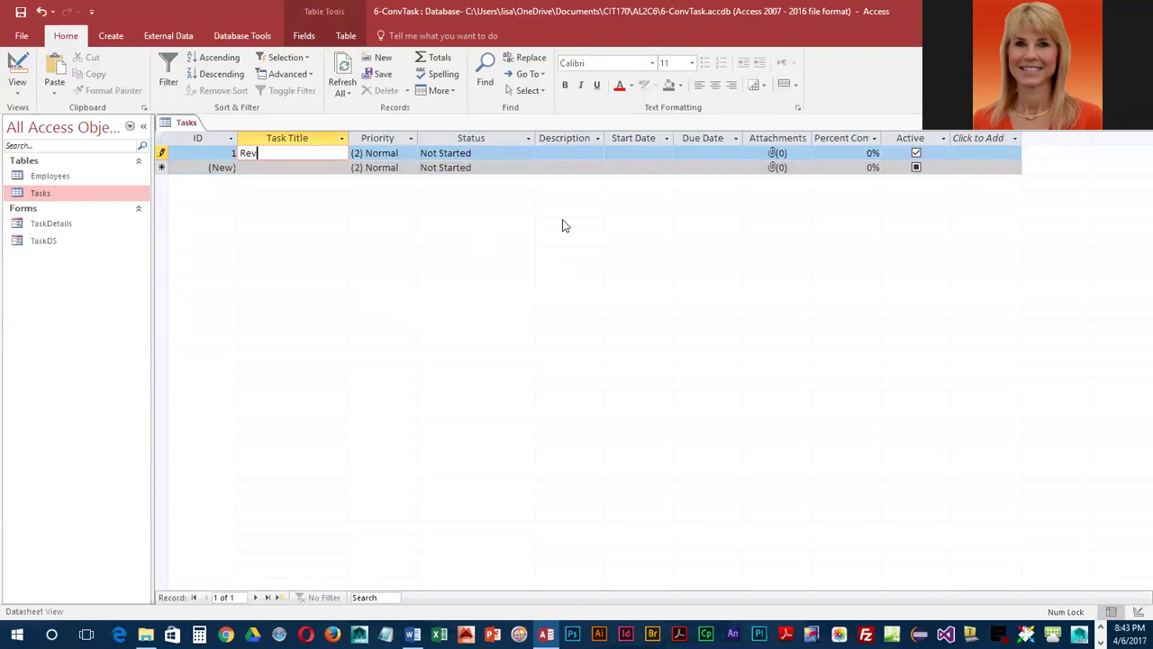
pyautogui.write('iew Convention Venue')
pyautogui.press('Tab')
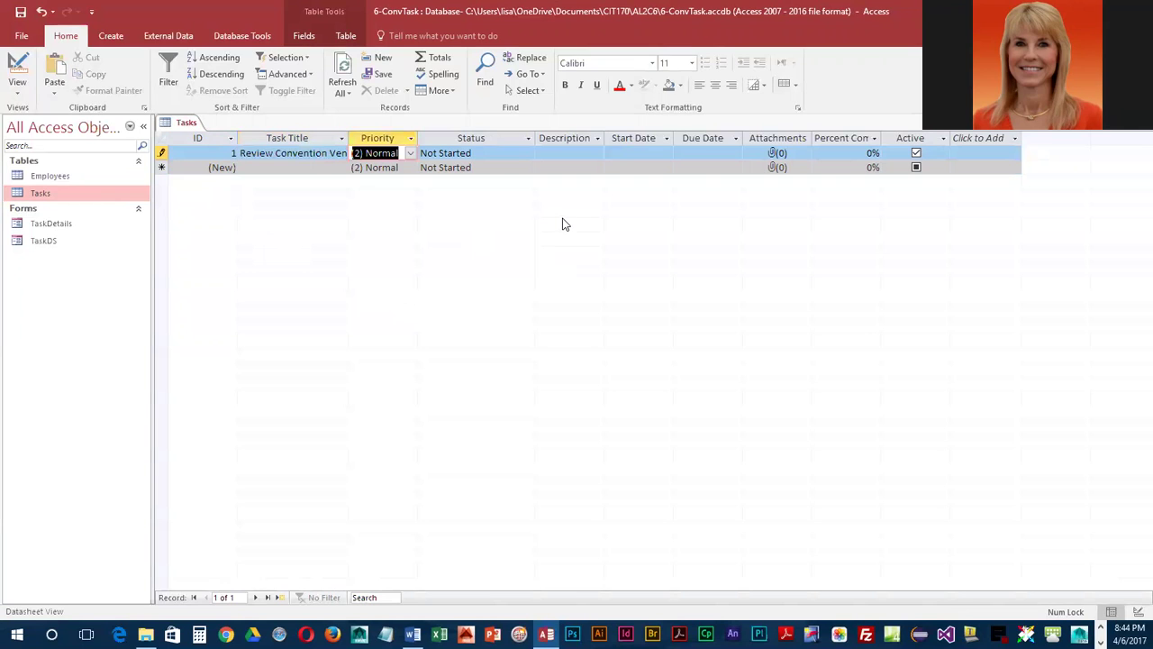
# Set the priority of the Review Convention Venue task to (1) High.
pyautogui.write('1')
pyautogui.press('Tab')
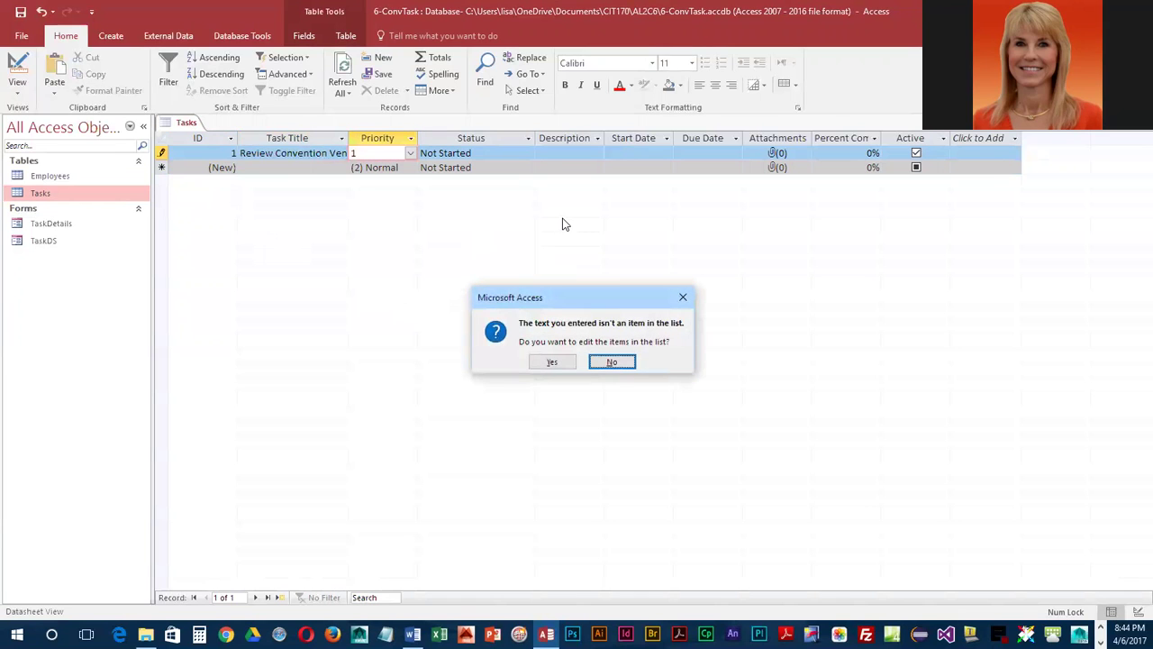
pyautogui.click(628, 363)
pyautogui.click(369, 167)
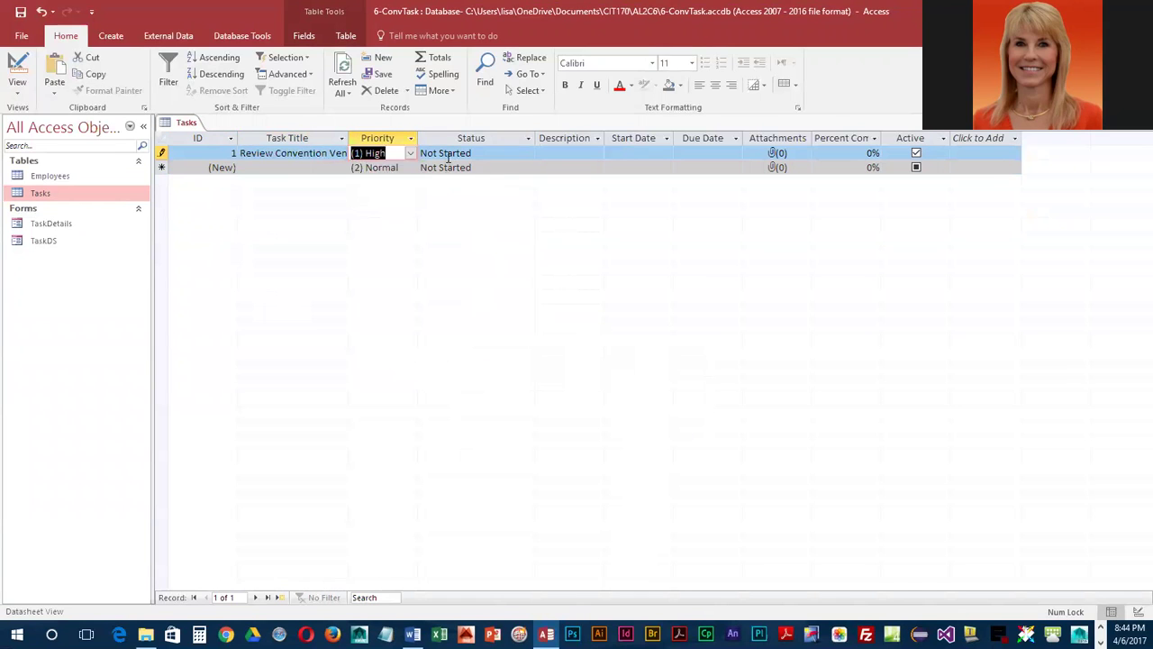
pyautogui.press('Tab')
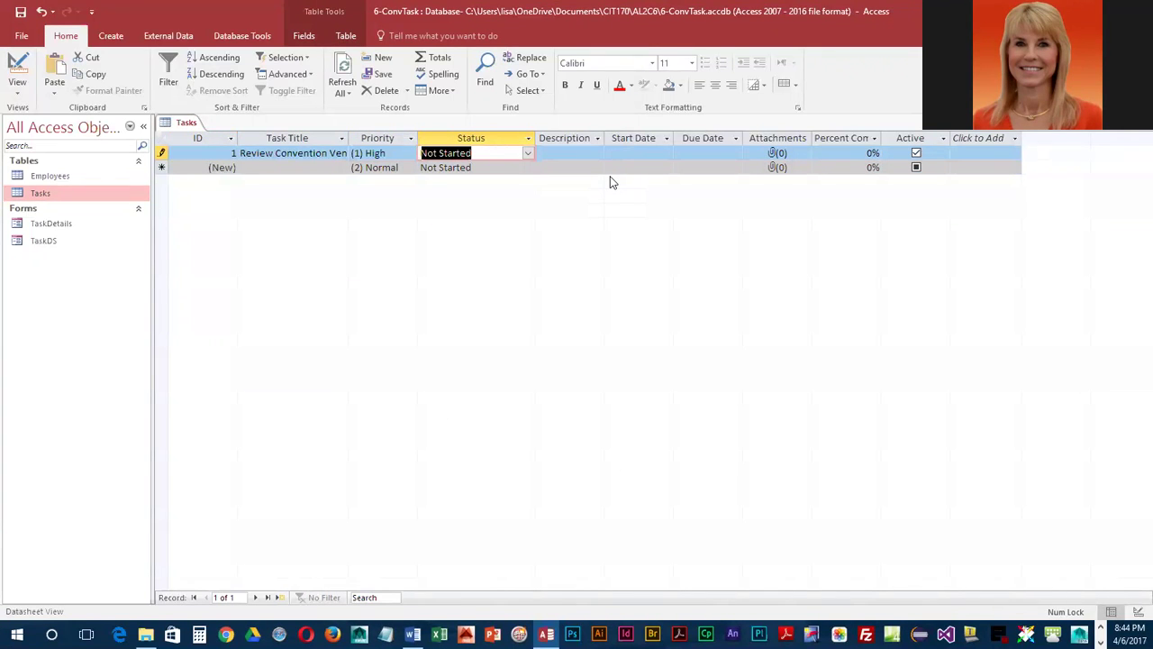
# Enter "Investiage major convention centers in Miami" as the task's description.
pyautogui.press('Tab')
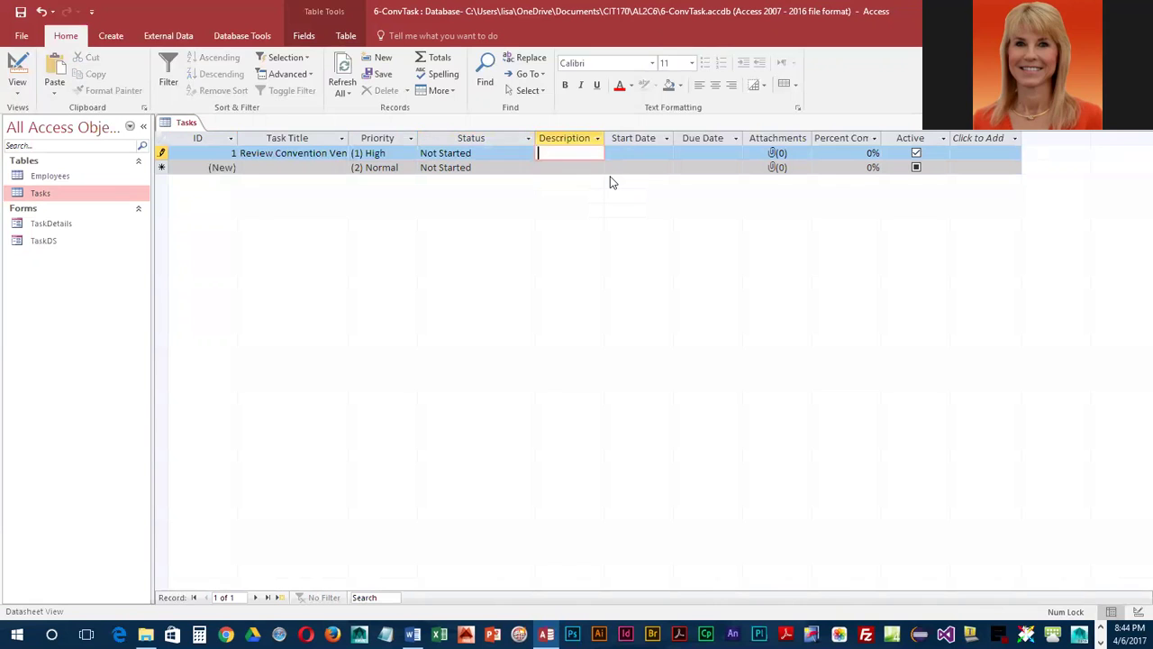
pyautogui.write('Inve')
pyautogui.write('stiage major convent')
pyautogui.write('ion centers in Mia')
pyautogui.write('mi')
pyautogui.press('Tab')
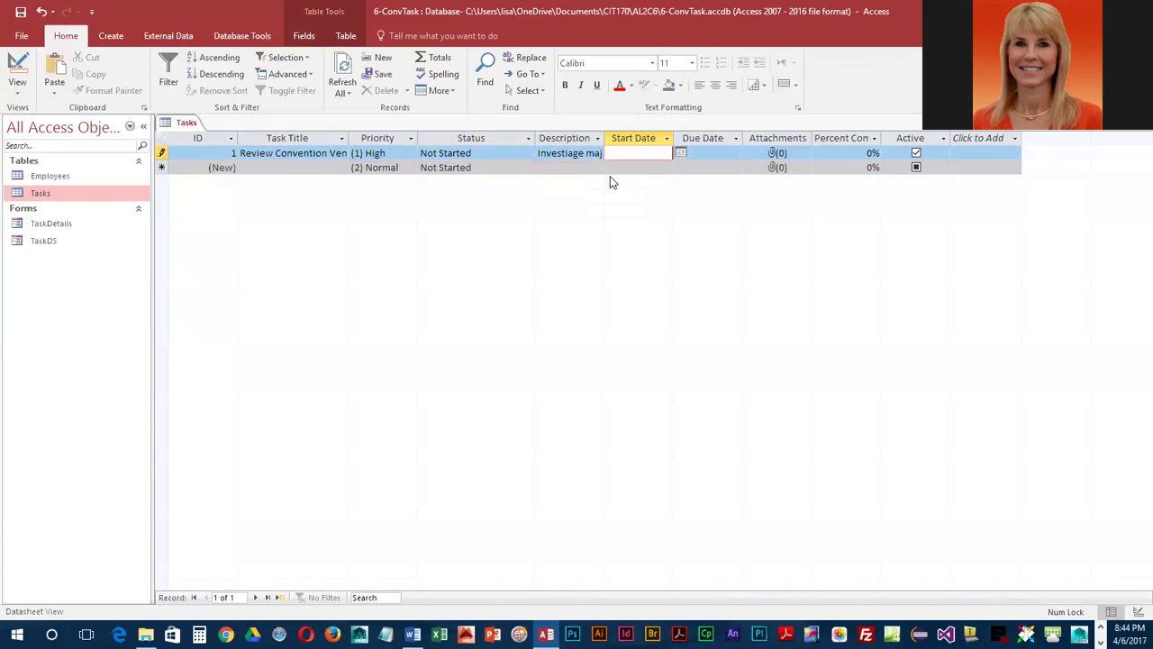
# Set the task's start date to 4/6/2018 and due date to 5/6/2018, and save the record.
pyautogui.write('5')
pyautogui.press('BackSpace')
pyautogui.write('4/6/2018')
pyautogui.press('Tab')
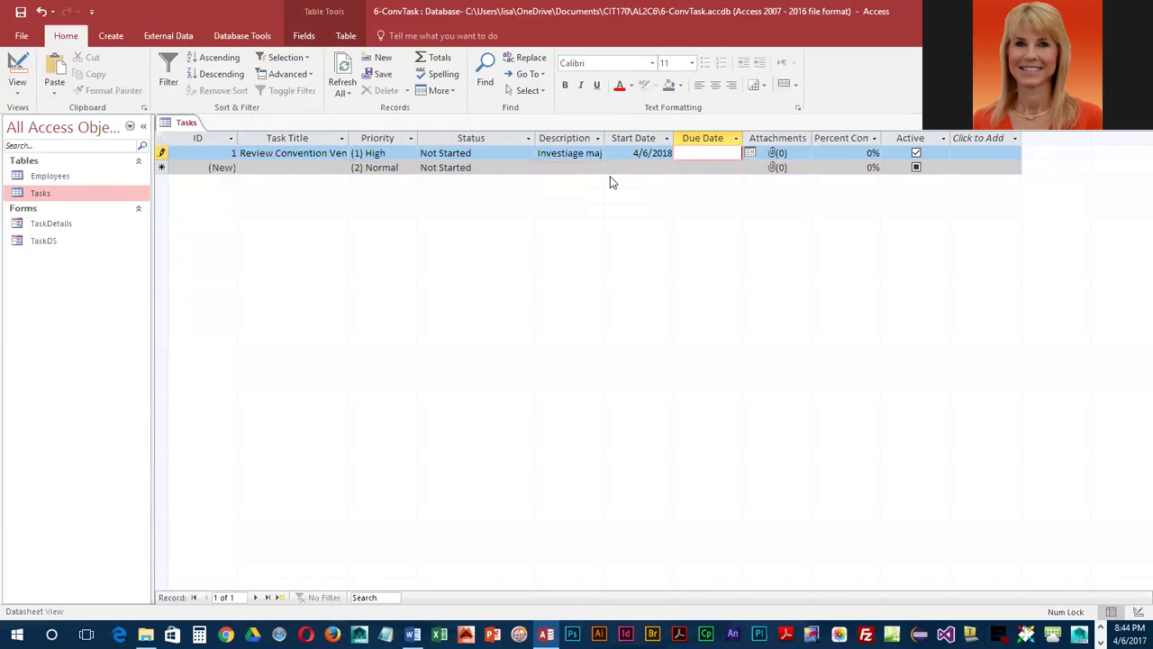
pyautogui.write('5/6/2018')
pyautogui.press('Tab')
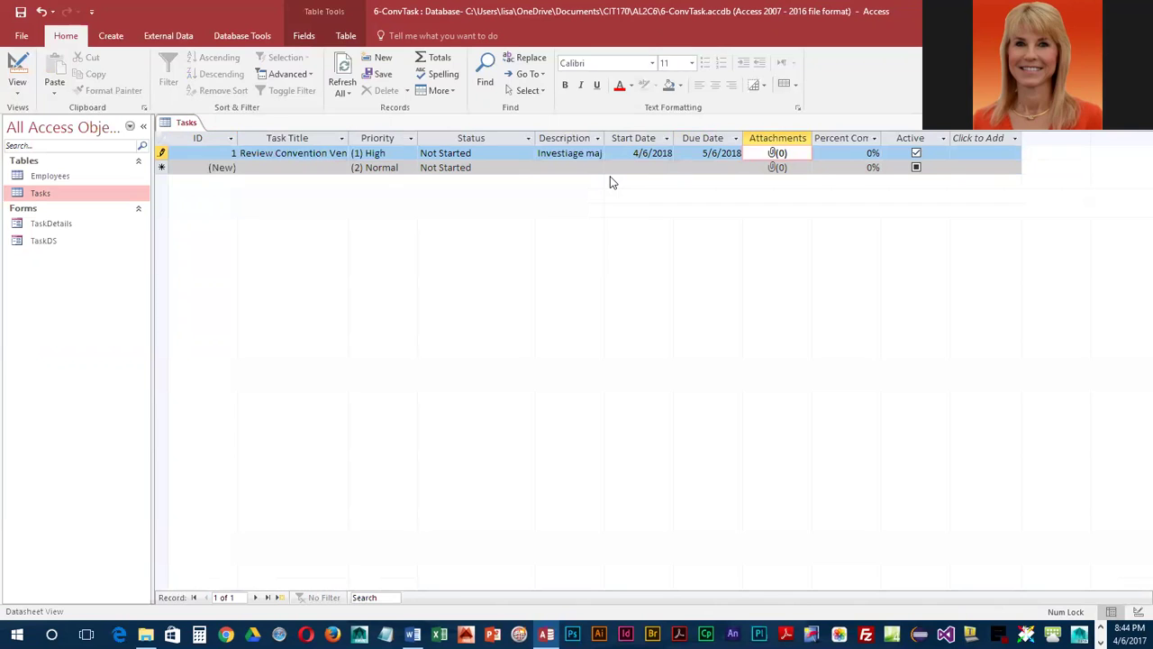
pyautogui.press('Tab')
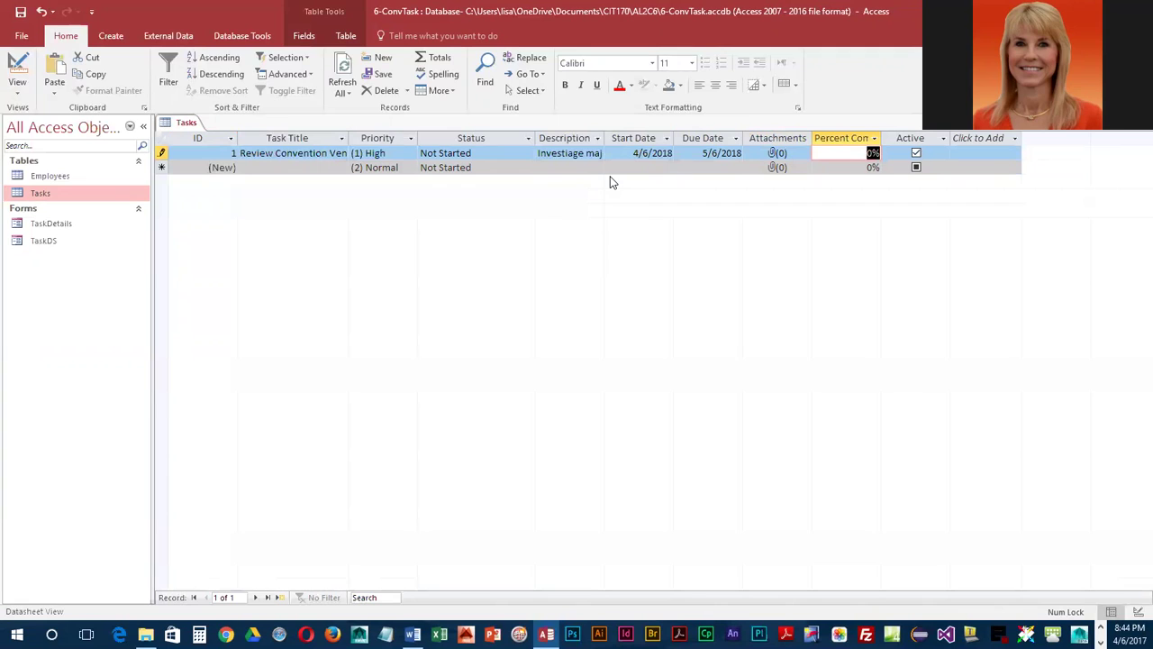
pyautogui.press('Tab')
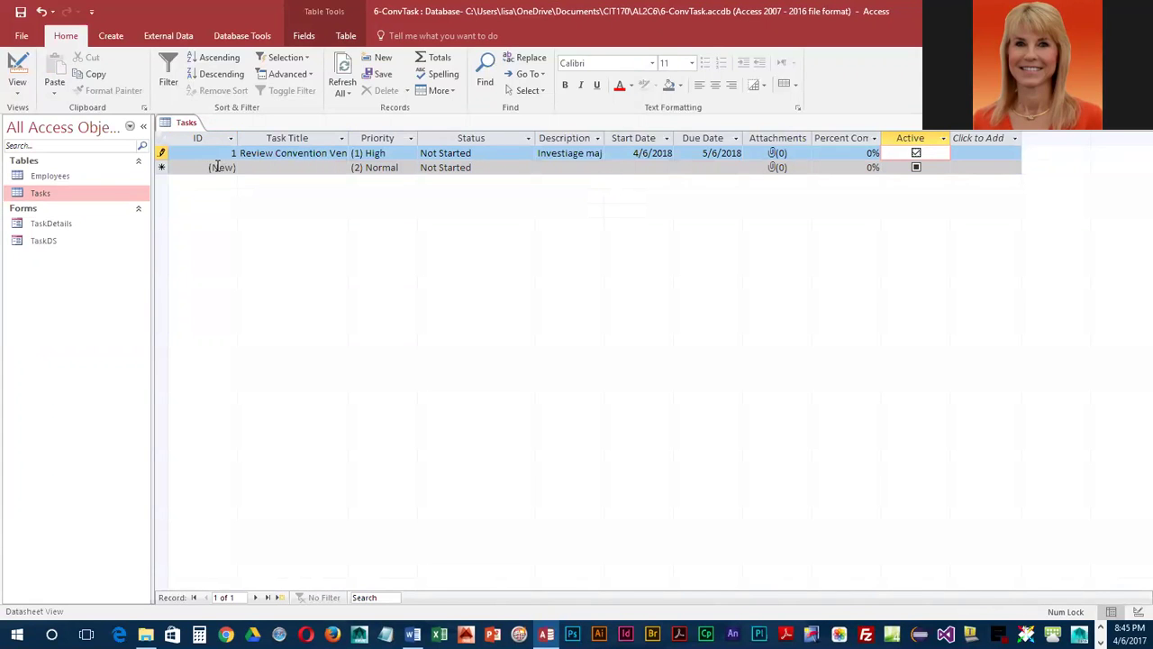
pyautogui.hotkey('shift', 'Return')
# In Design view of the Tasks table, add a Short Text field named EmpID after Active and save the design.
pyautogui.click(17, 62)
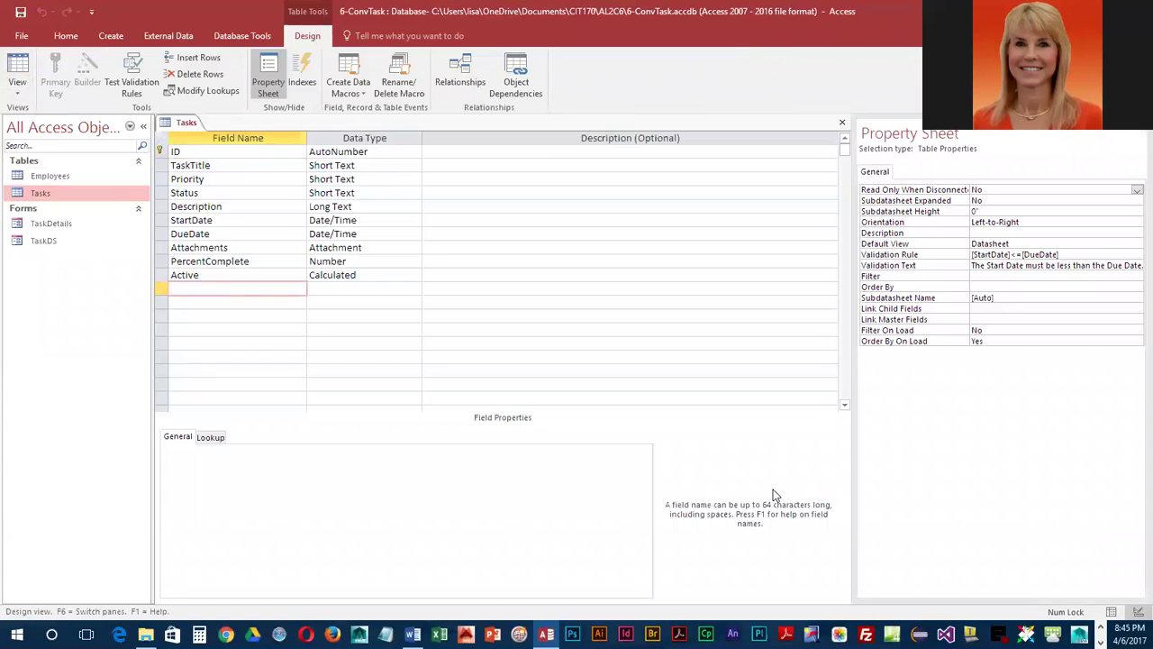
pyautogui.write('EmpID')
pyautogui.press('Tab')
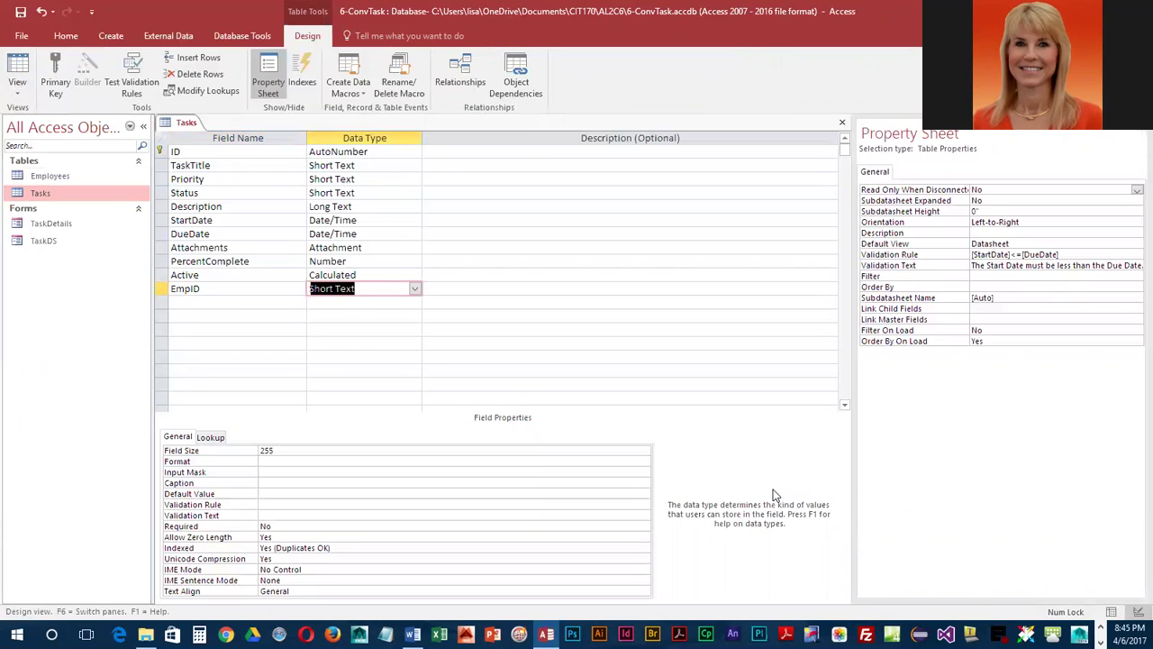
pyautogui.press('Tab')
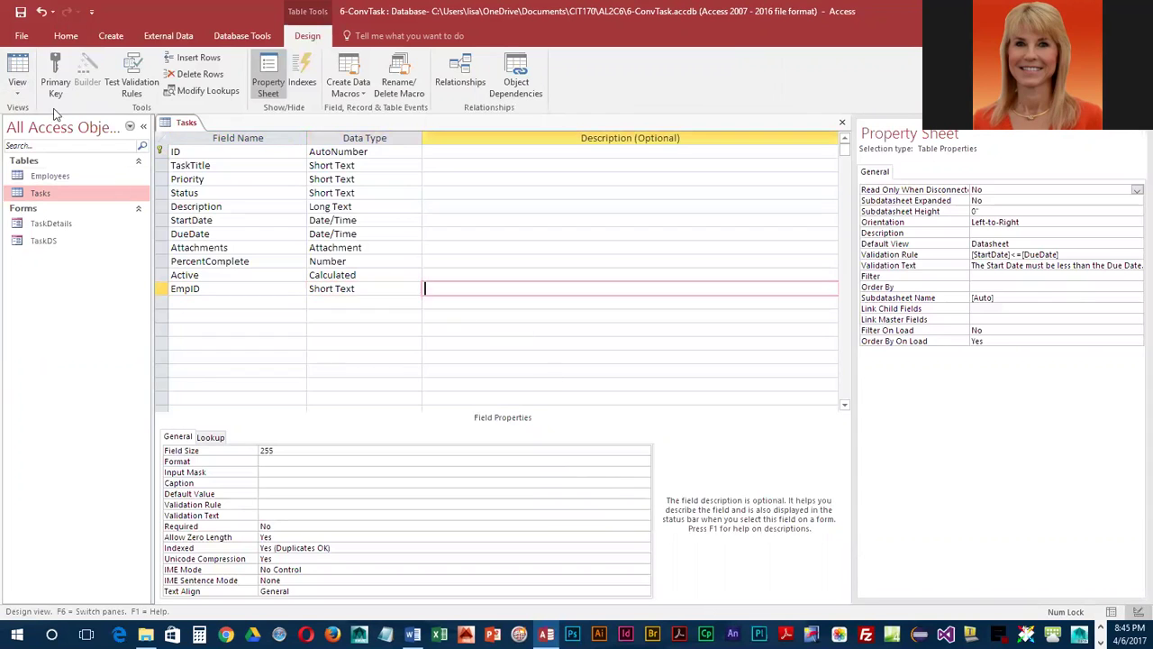
pyautogui.click(20, 12)
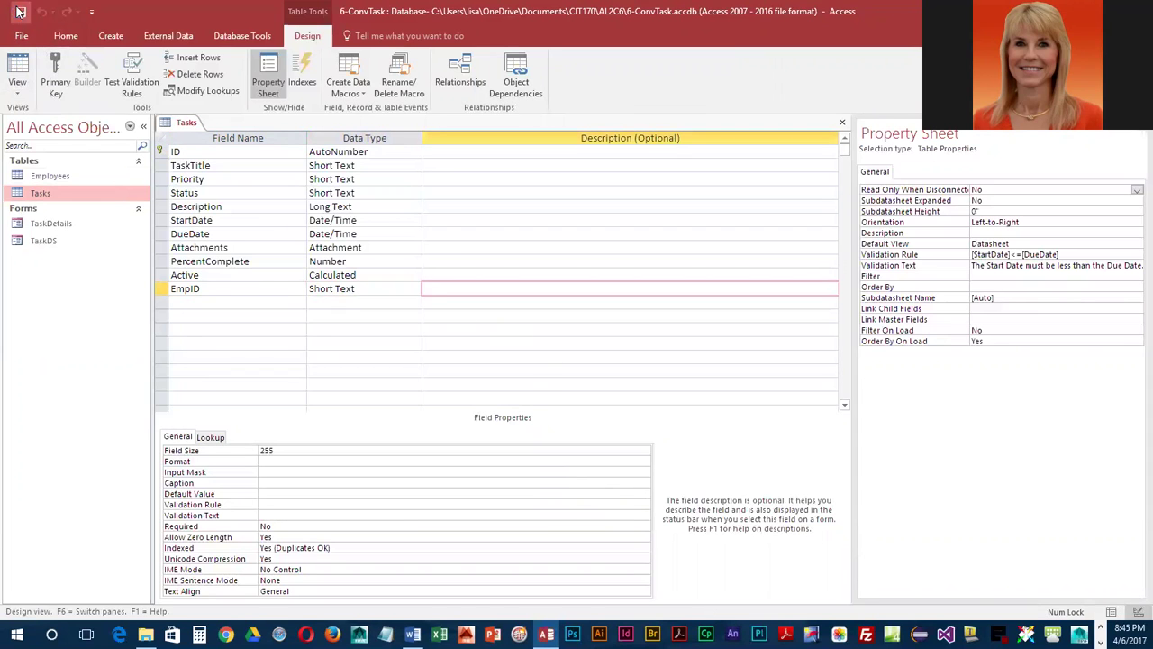
# In Datasheet view, enter the ID of the employee from the Employees table as the task's EmpID, and close the Tasks table.
pyautogui.click(19, 67)
pyautogui.click(978, 154)
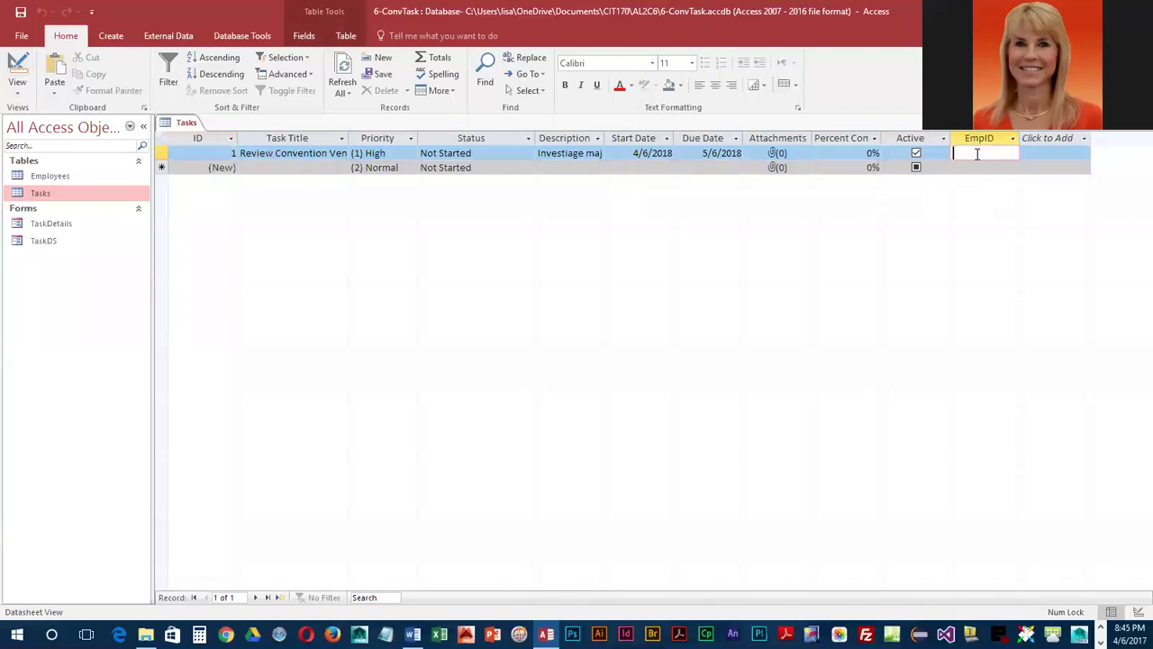
pyautogui.write('E10')
pyautogui.press('Tab')
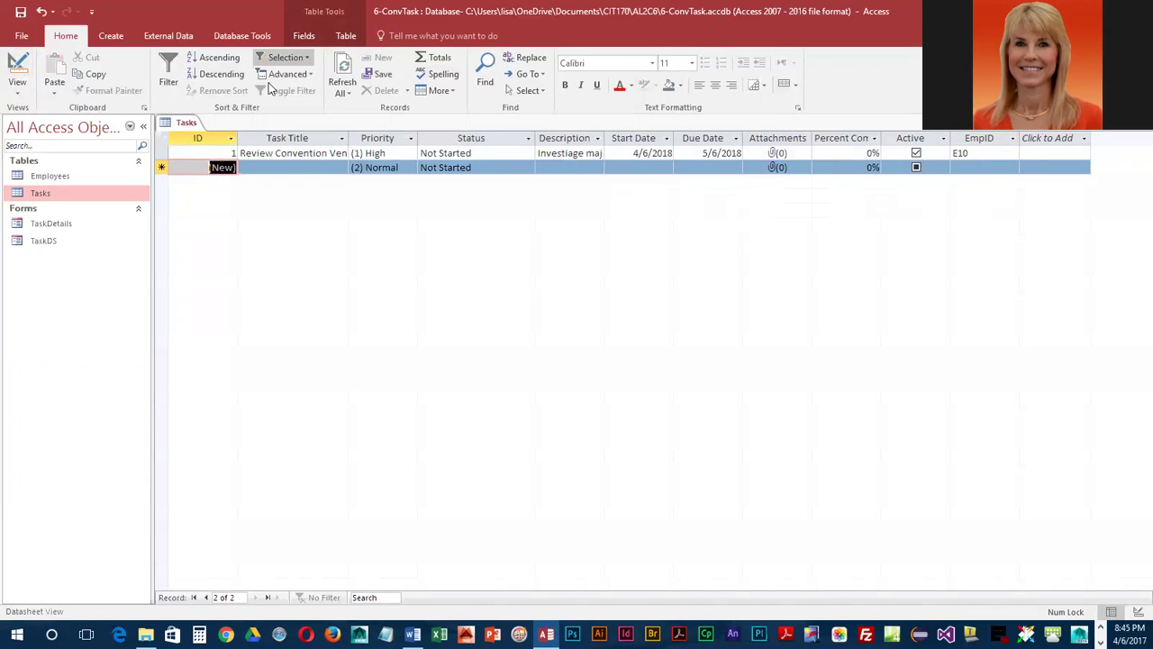
pyautogui.rightClick(186, 122)
pyautogui.click(205, 133)
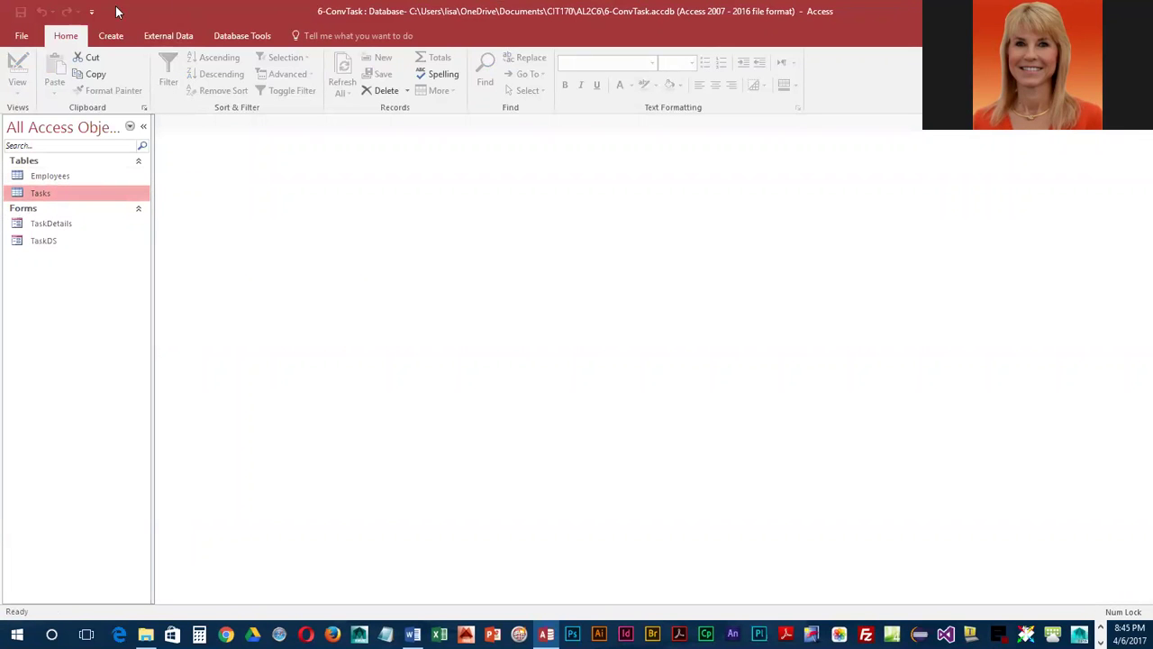
# Add the Employees and Tasks tables to the Relationships window and lengthen the Tasks field list down to EmpID.
pyautogui.click(247, 34)
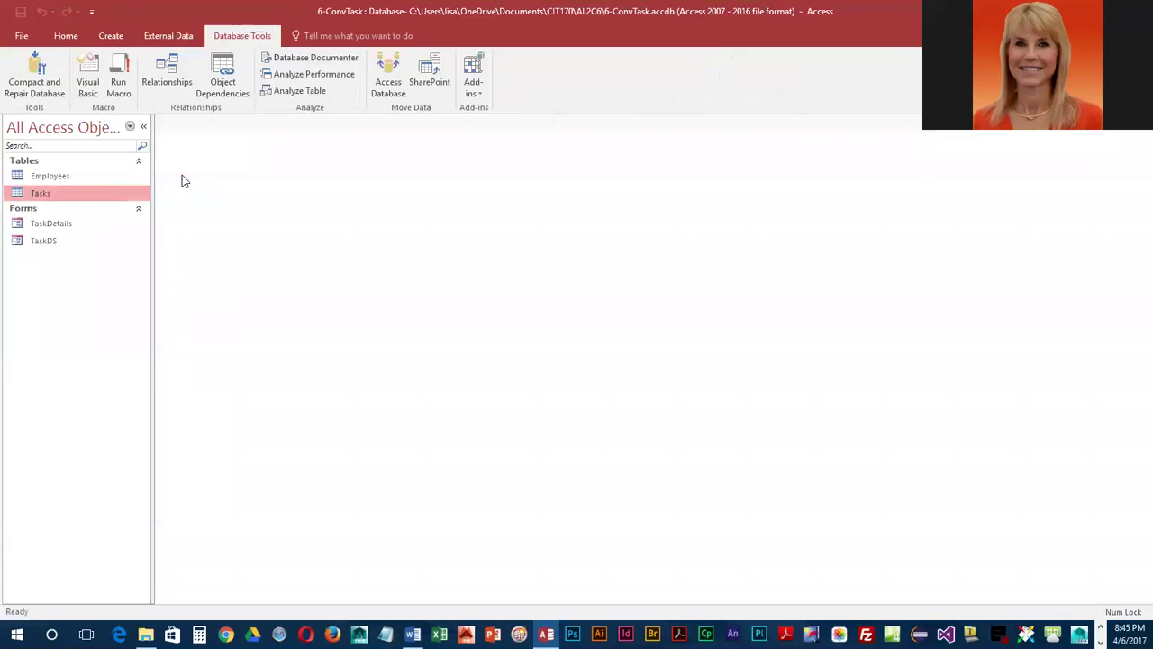
pyautogui.click(170, 76)
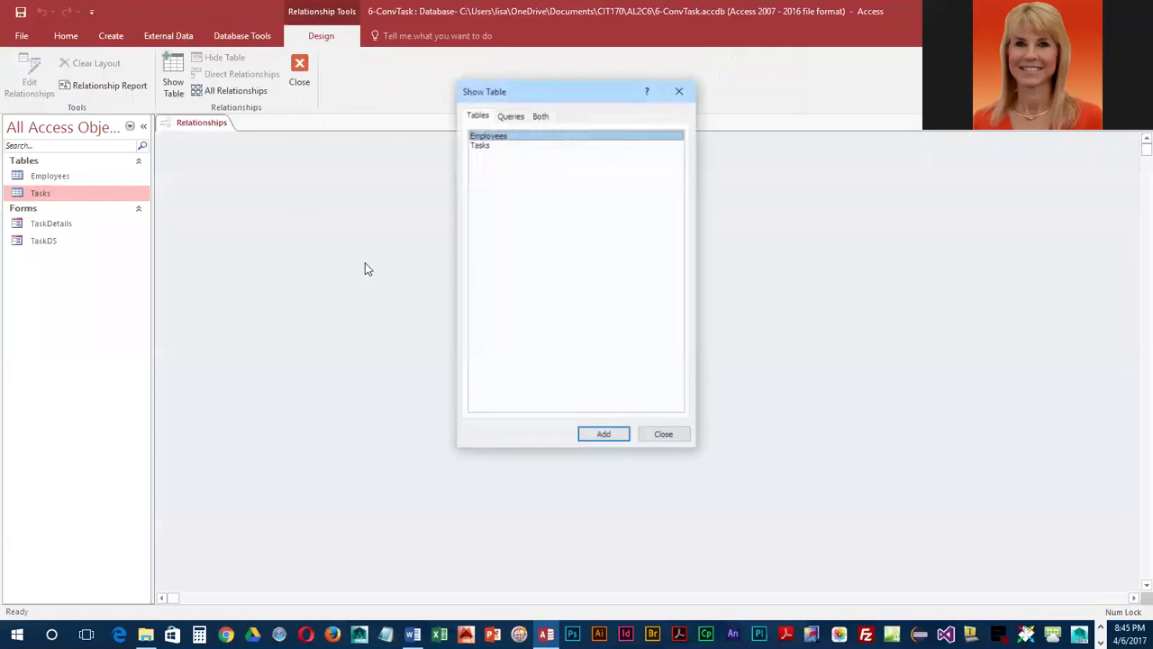
pyautogui.doubleClick(488, 136)
pyautogui.doubleClick(480, 146)
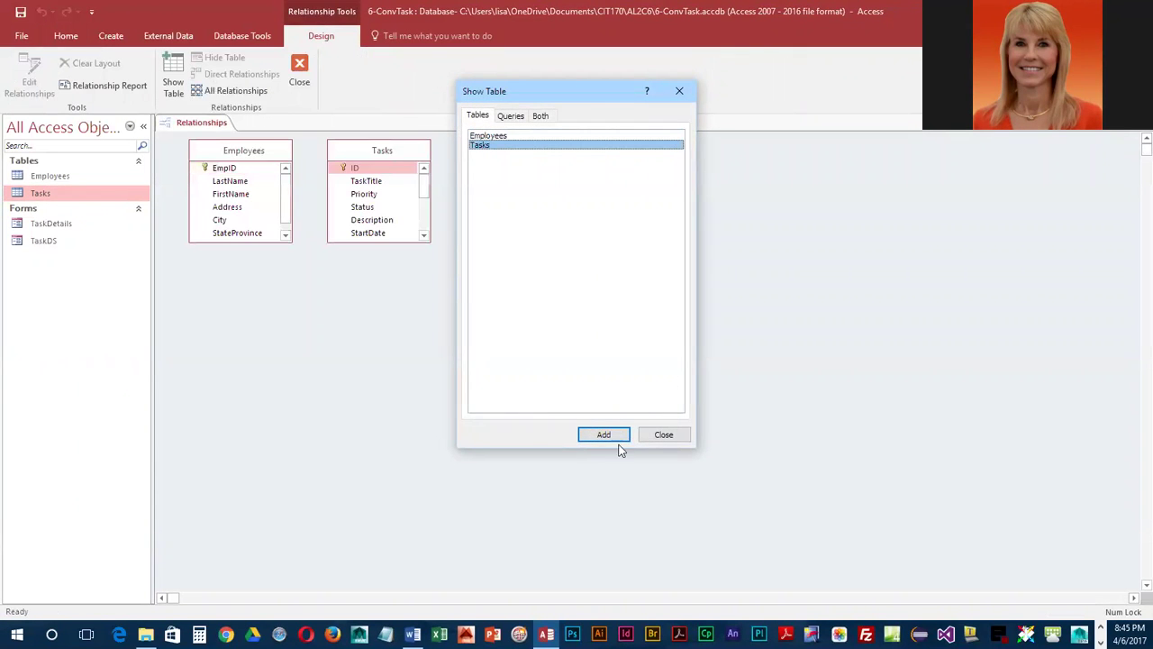
pyautogui.click(664, 434)
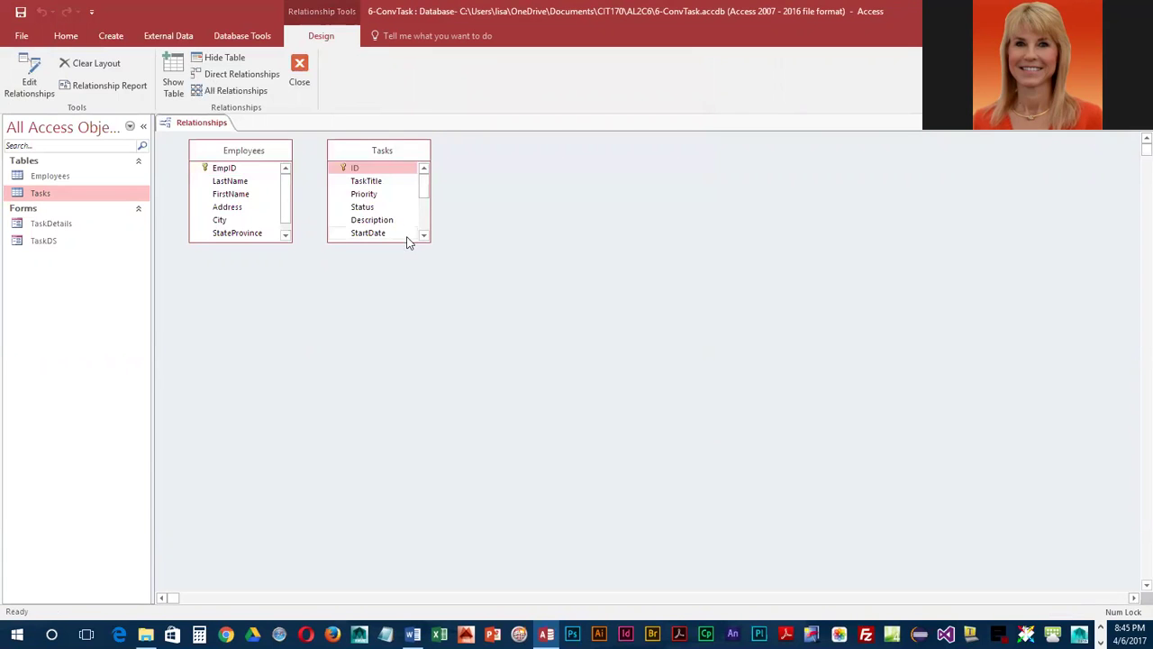
pyautogui.moveTo(406, 240); pyautogui.dragTo(407, 342)
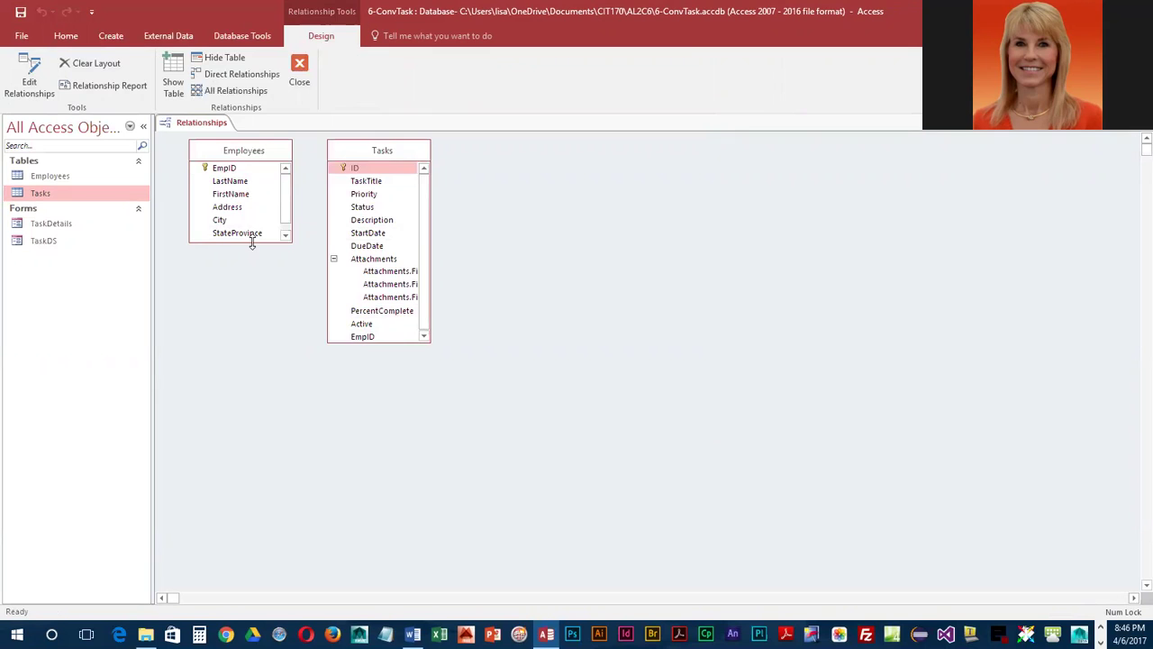
# Relate EmpID in Employees to EmpID in Tasks with referential integrity enforced, then save and close the relationship layout.
pyautogui.moveTo(253, 242); pyautogui.dragTo(253, 329)
pyautogui.moveTo(400, 342); pyautogui.dragTo(399, 361)
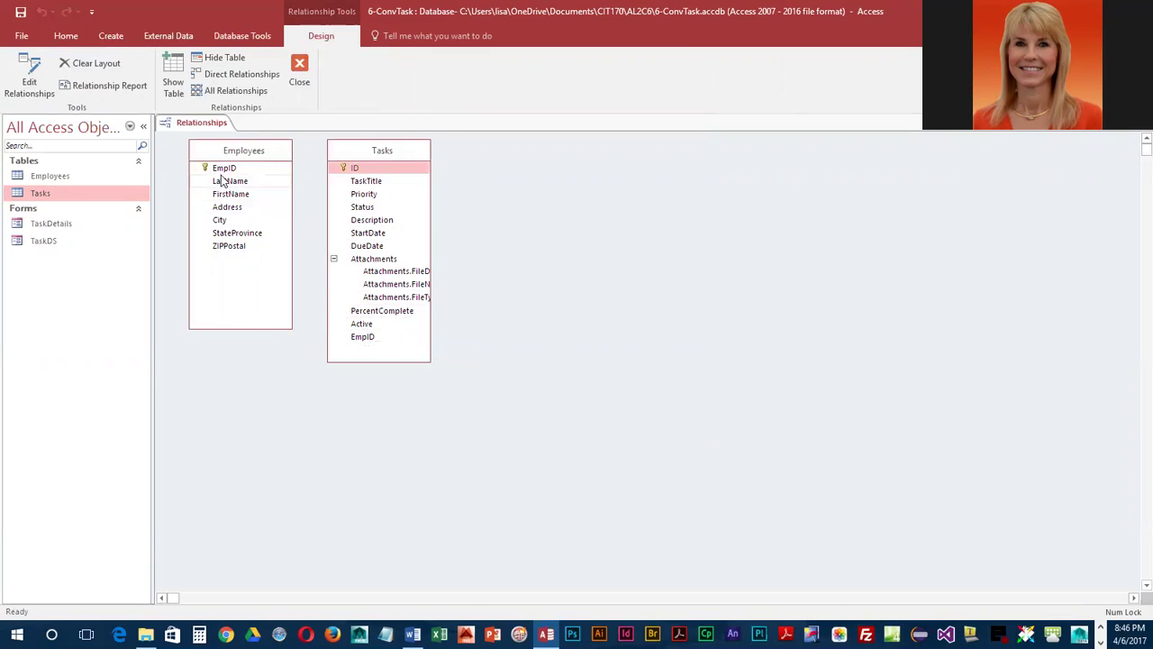
pyautogui.moveTo(220, 168); pyautogui.dragTo(367, 338)
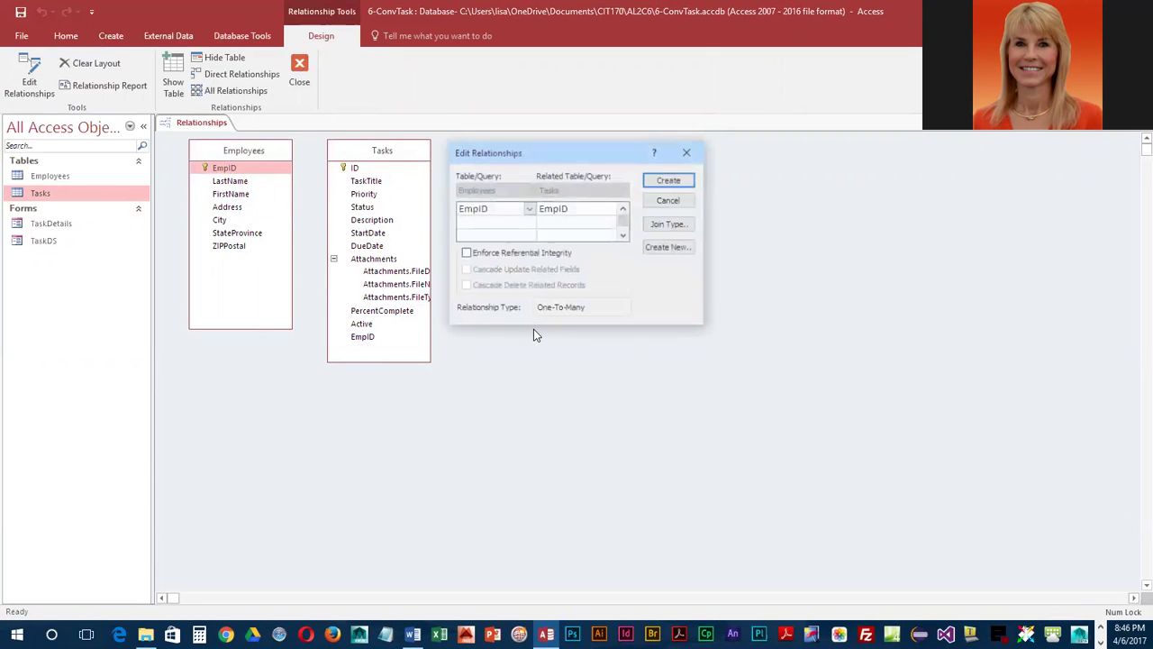
pyautogui.click(466, 253)
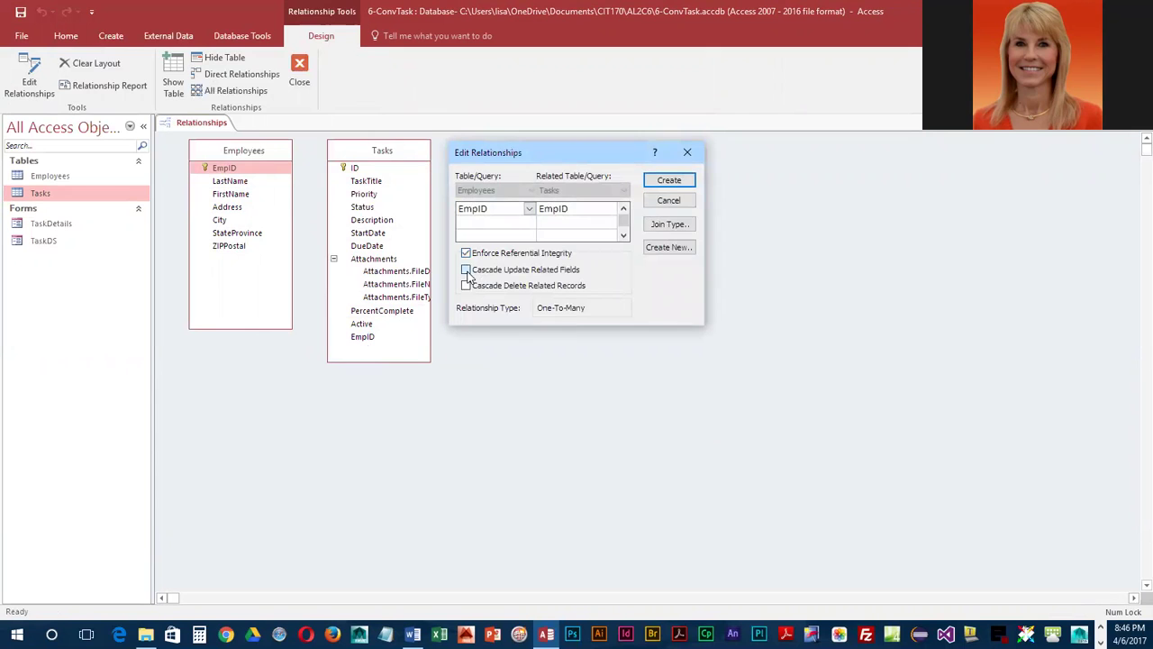
pyautogui.click(668, 180)
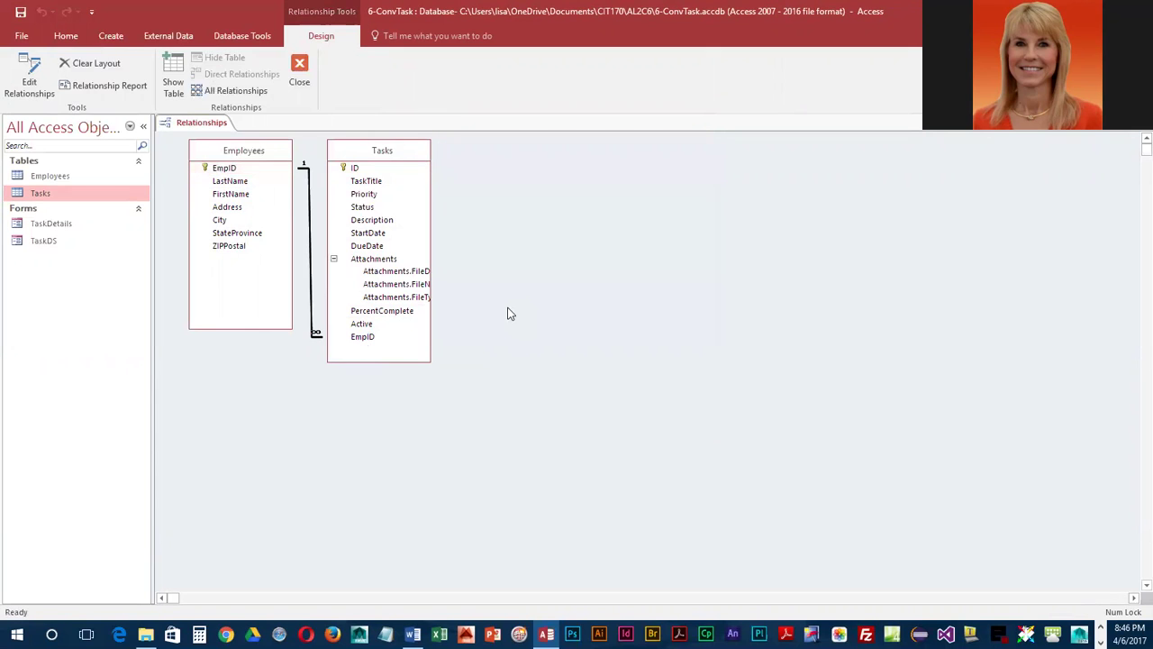
pyautogui.click(19, 11)
pyautogui.click(290, 79)
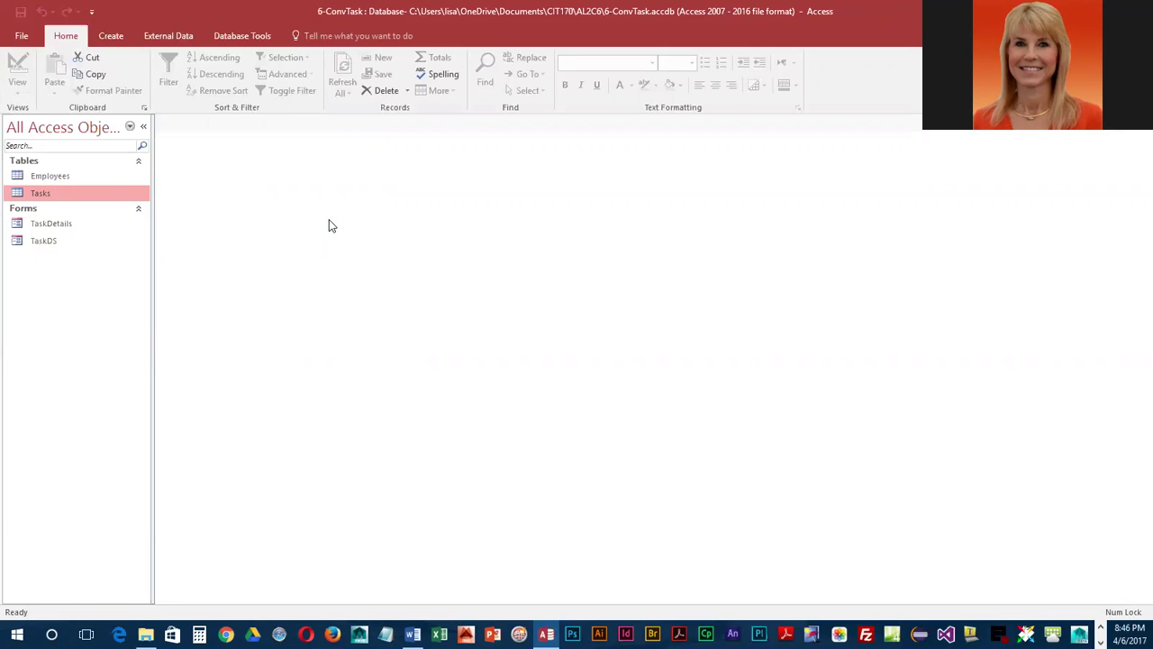
# Start a simple query with the Query Wizard and add ID, TaskTitle, Priority and Description from the Tasks table.
pyautogui.click(111, 36)
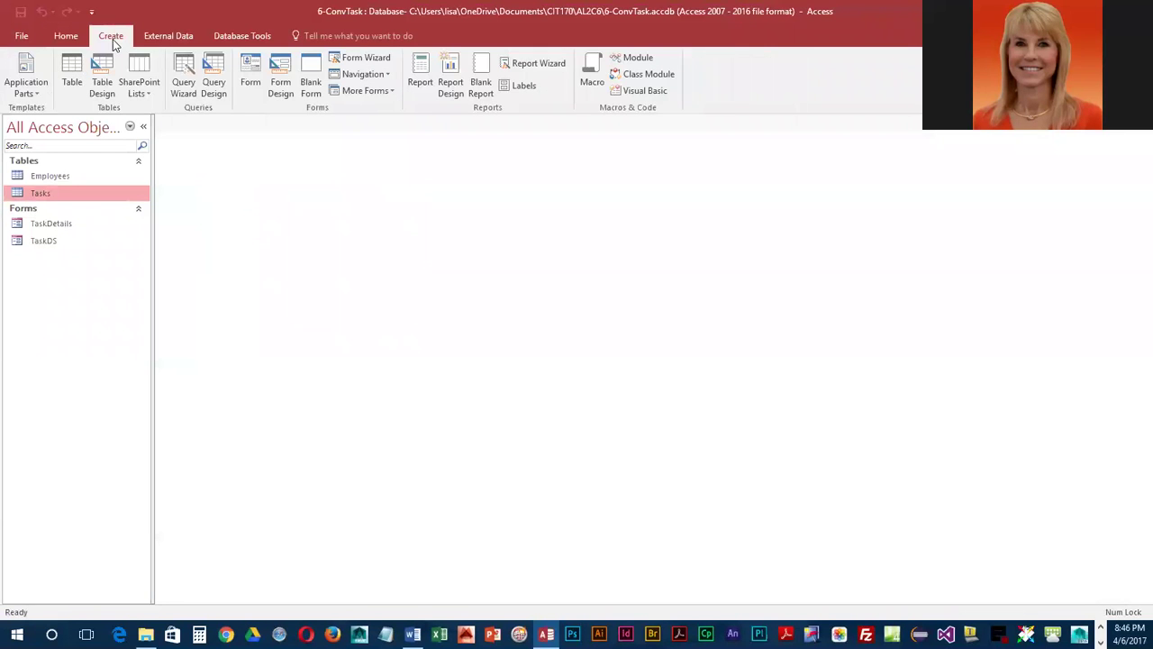
pyautogui.click(184, 81)
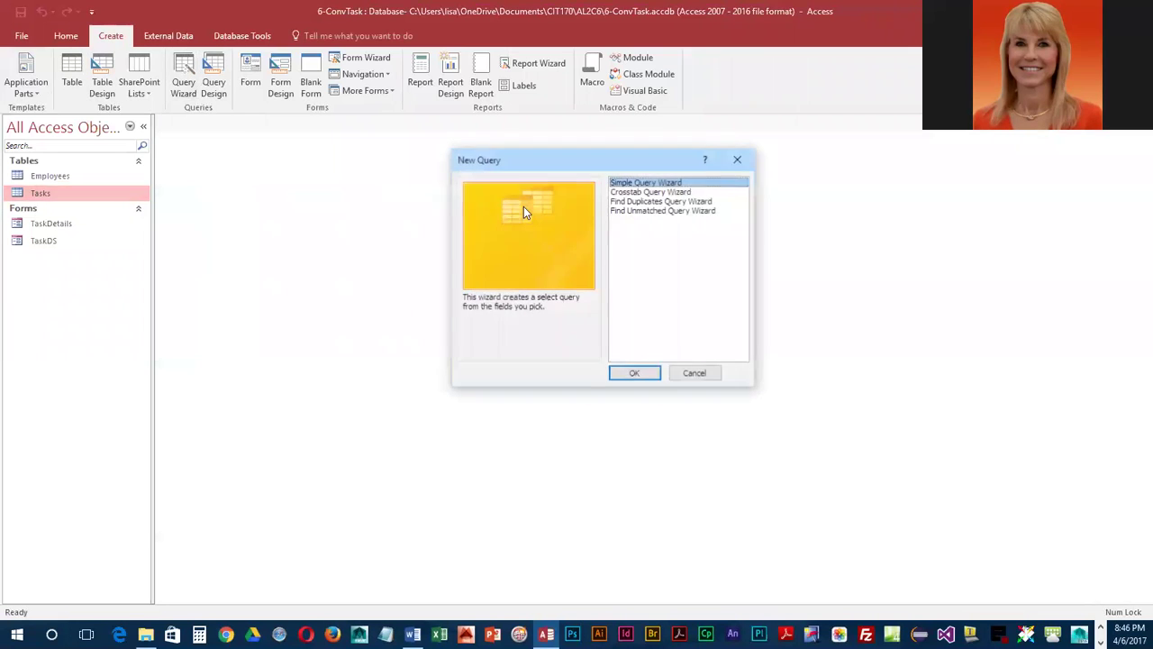
pyautogui.click(635, 372)
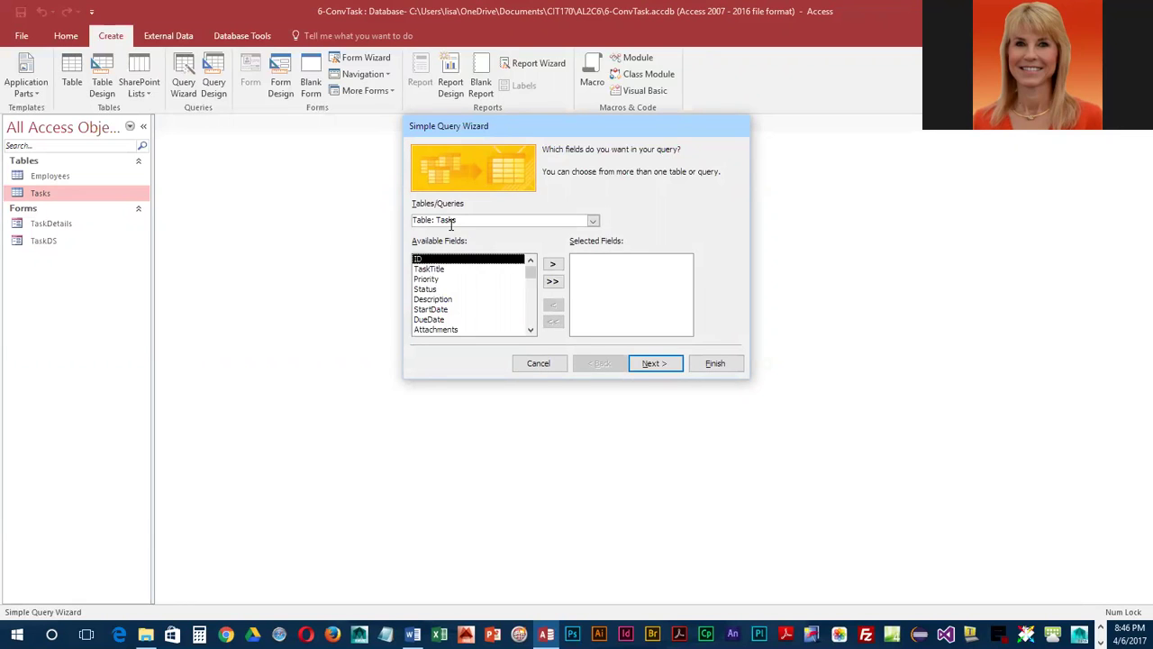
pyautogui.doubleClick(429, 261)
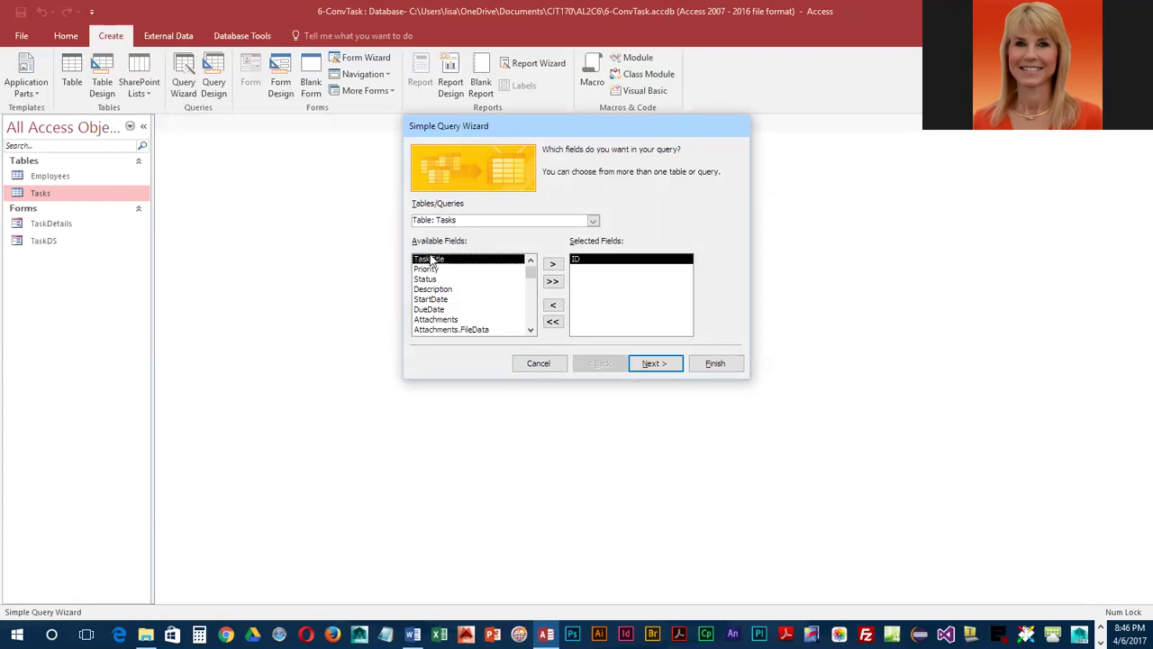
pyautogui.doubleClick(431, 260)
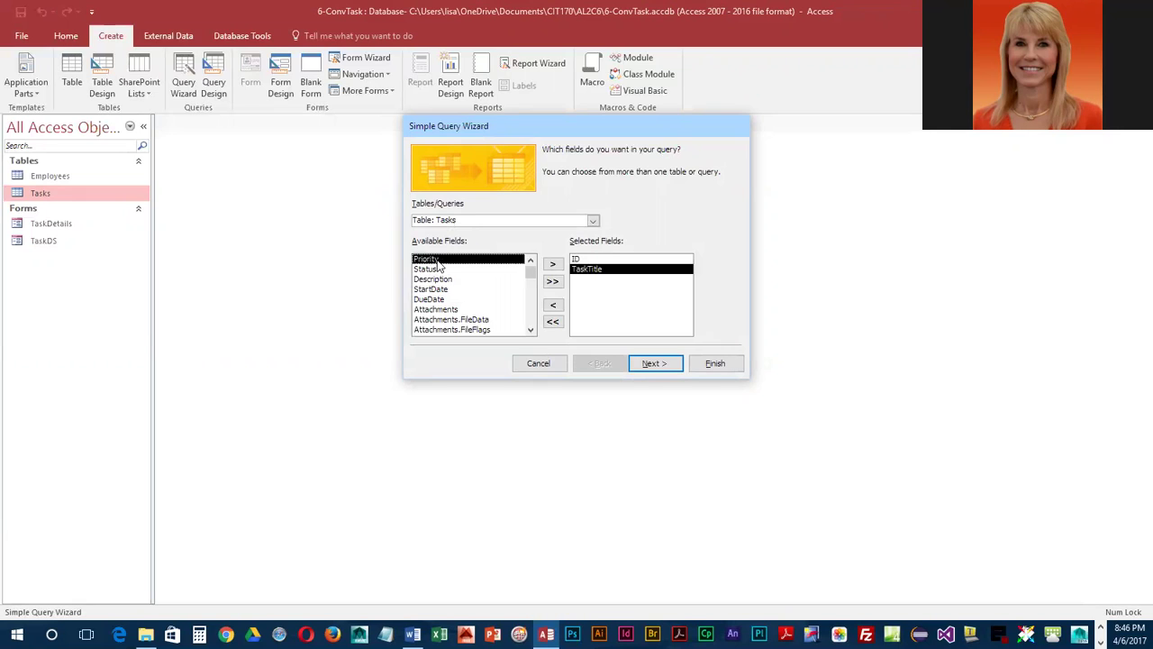
pyautogui.doubleClick(438, 261)
pyautogui.doubleClick(440, 270)
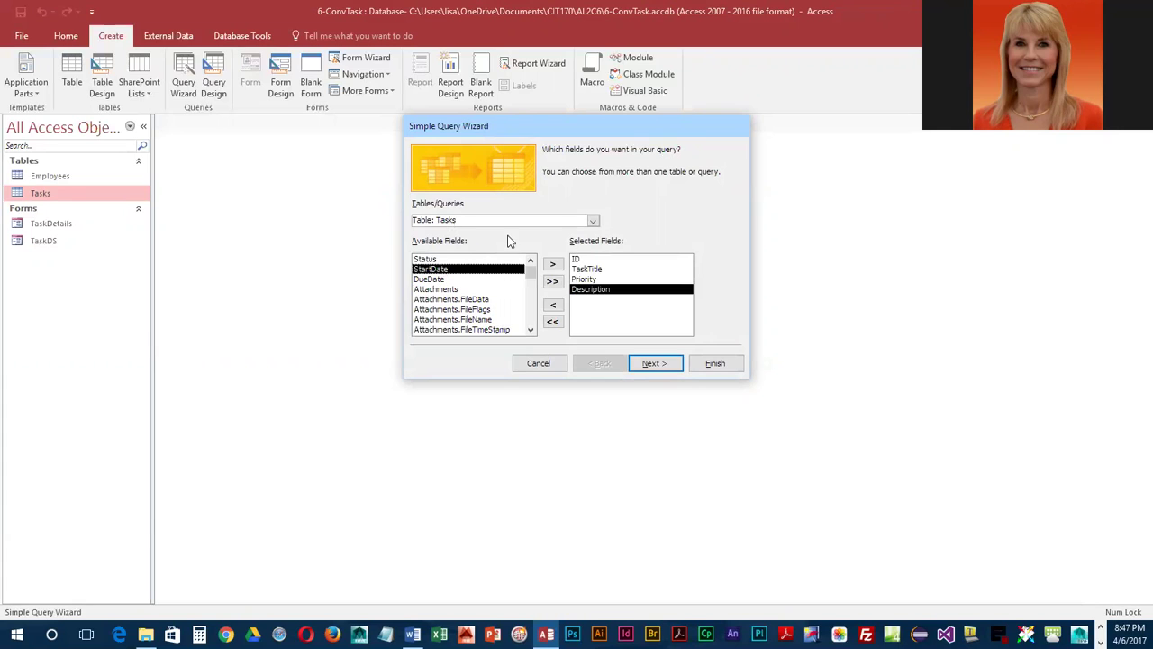
# Add LastName and FirstName from the Employees table and finish the query with the title Tasks Query.
pyautogui.click(593, 220)
pyautogui.click(533, 233)
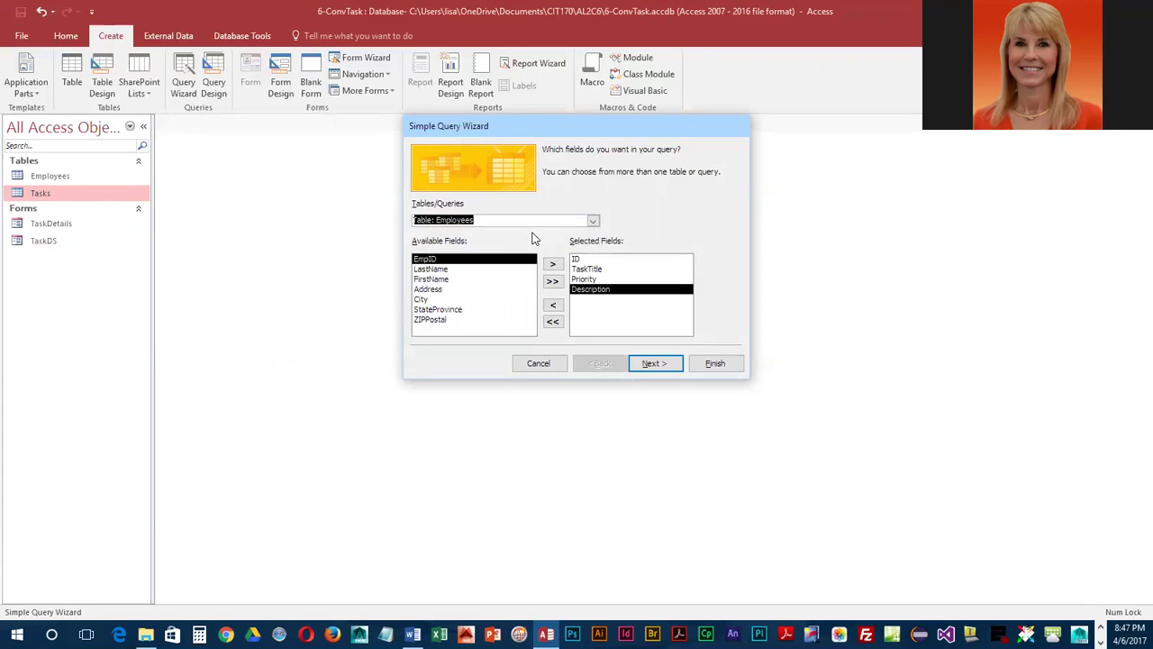
pyautogui.doubleClick(448, 269)
pyautogui.doubleClick(448, 273)
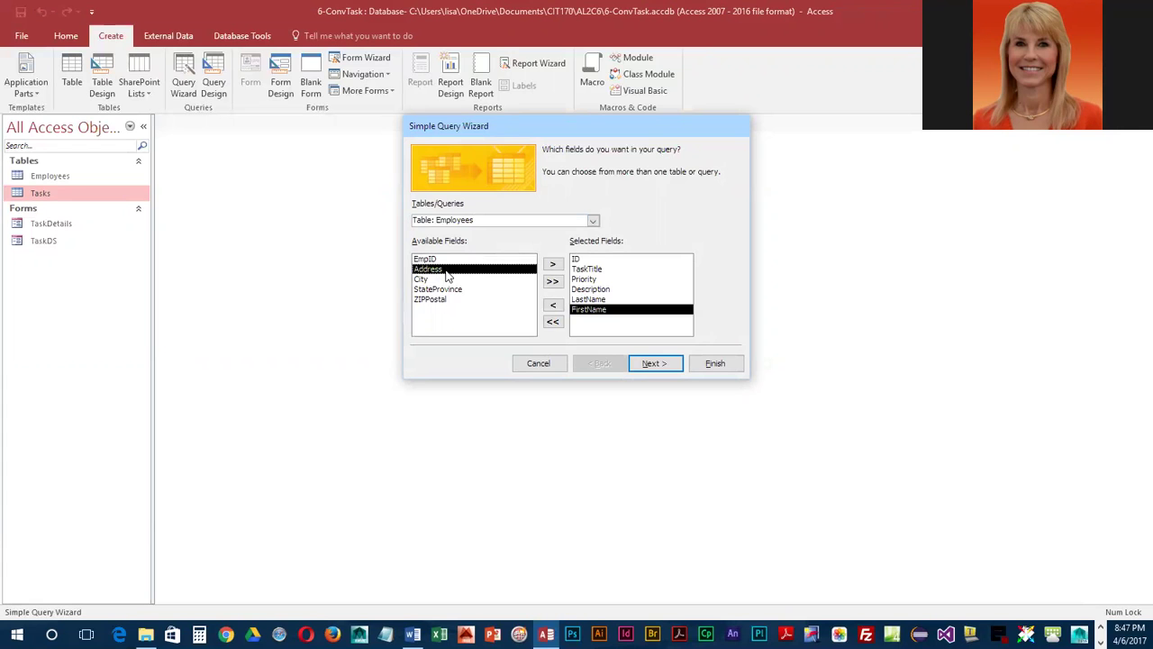
pyautogui.click(650, 364)
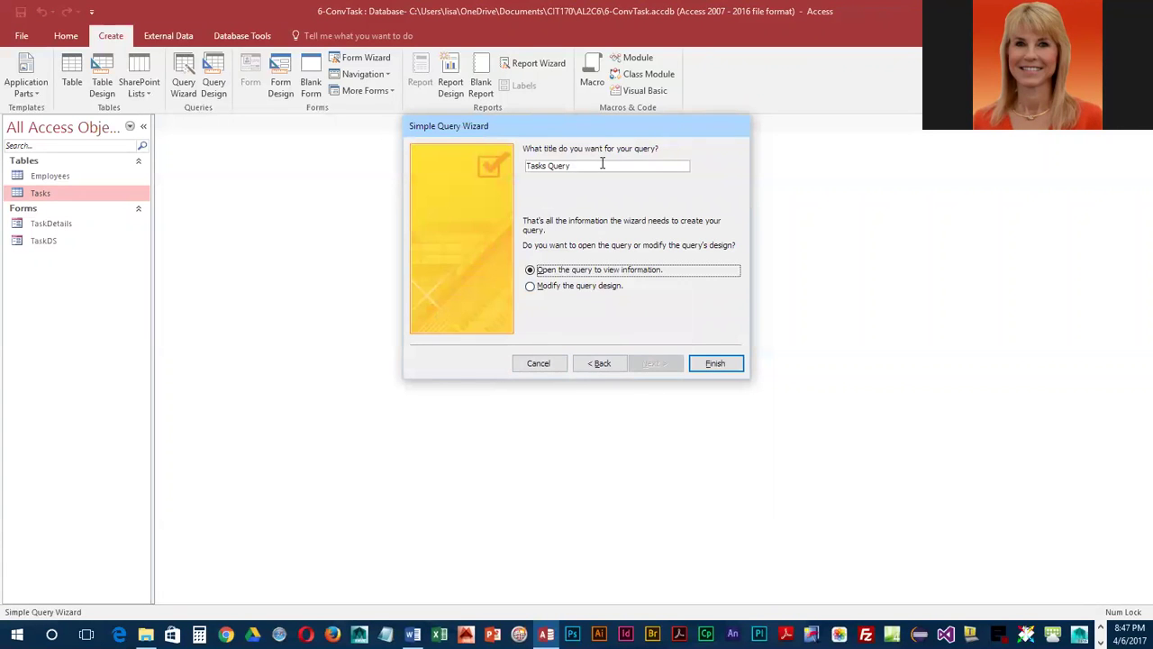
pyautogui.click(709, 364)
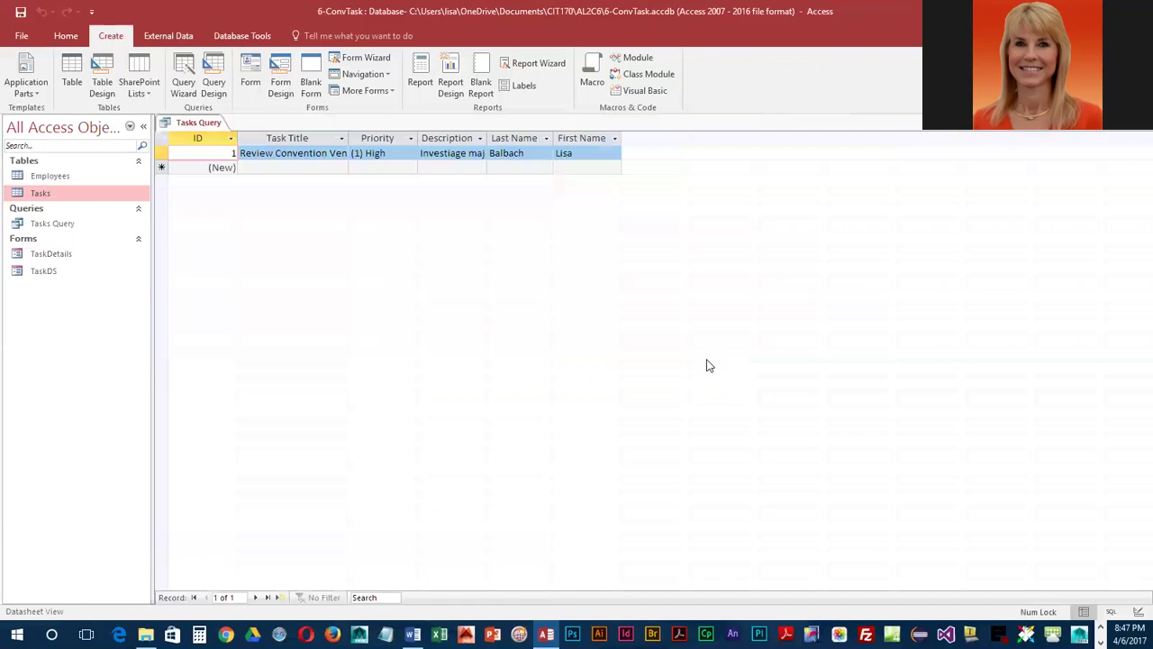
# Best-fit the widths of all columns in the Tasks Query datasheet, then save and close the query.
pyautogui.moveTo(209, 138); pyautogui.dragTo(560, 132)
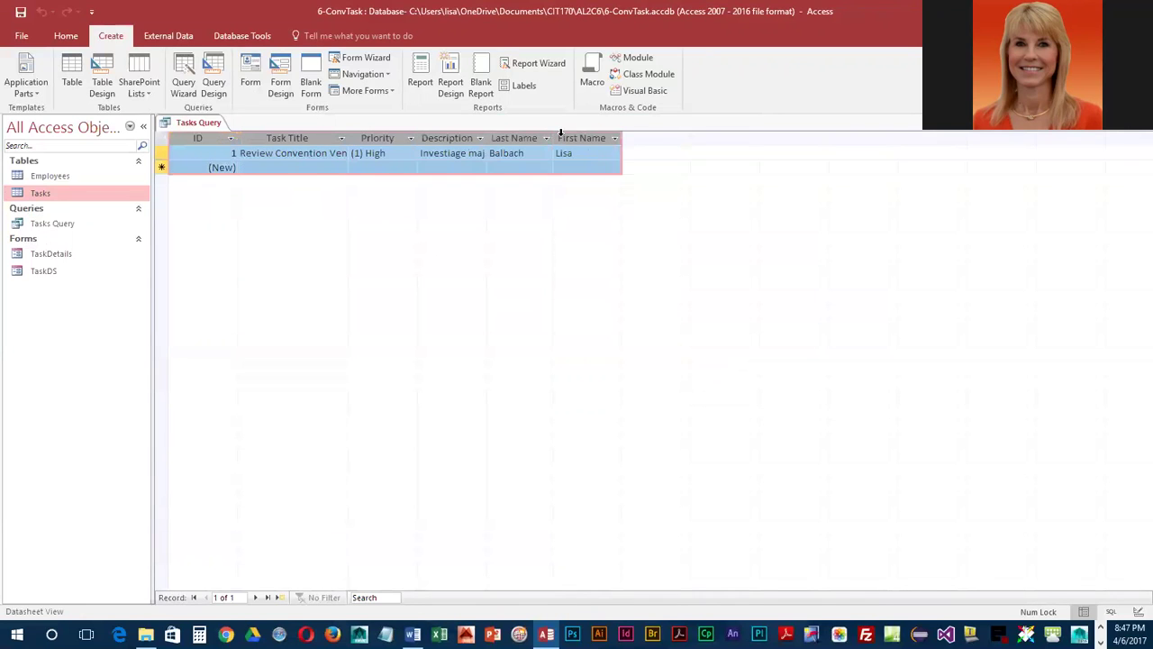
pyautogui.click(68, 36)
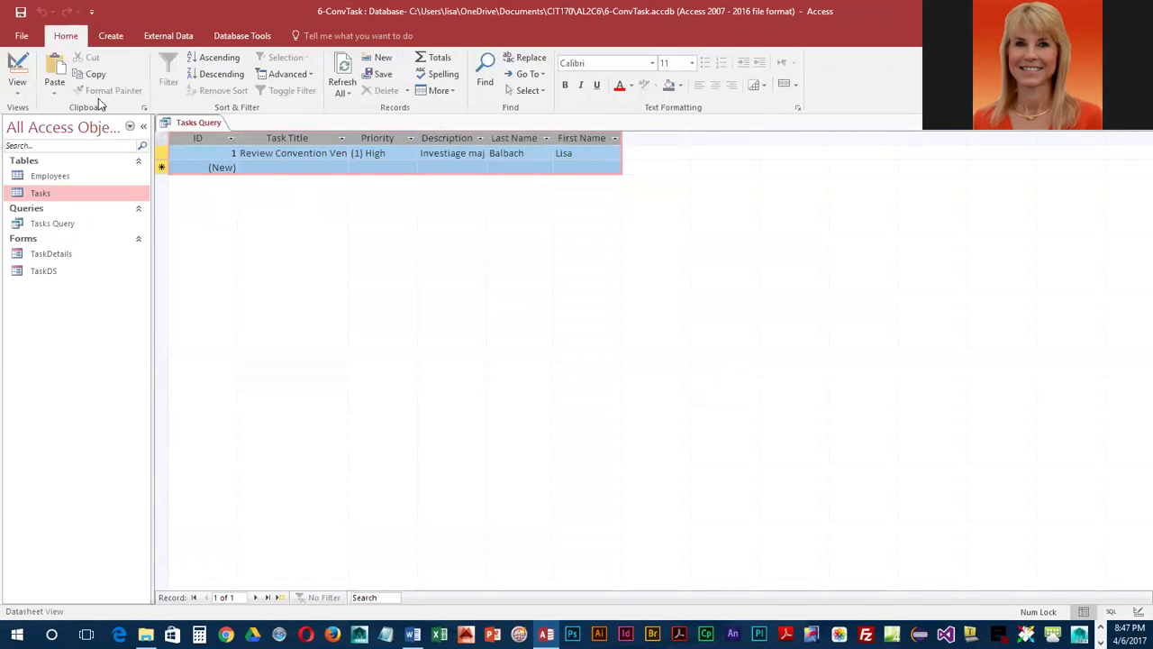
pyautogui.click(439, 90)
pyautogui.click(469, 248)
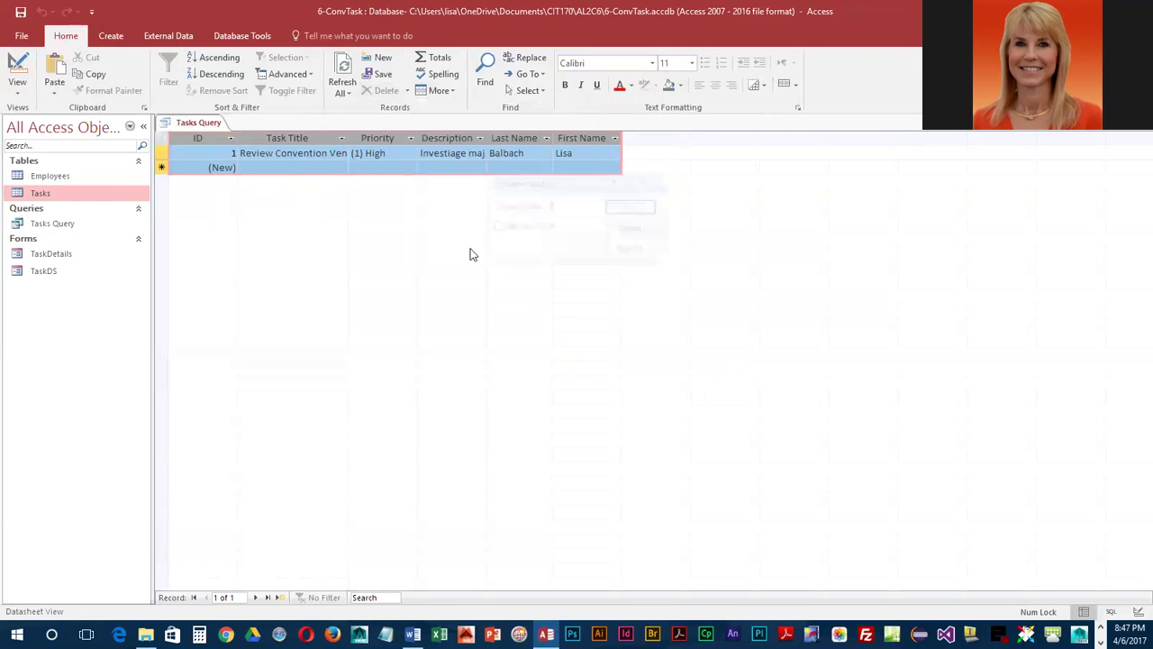
pyautogui.click(629, 250)
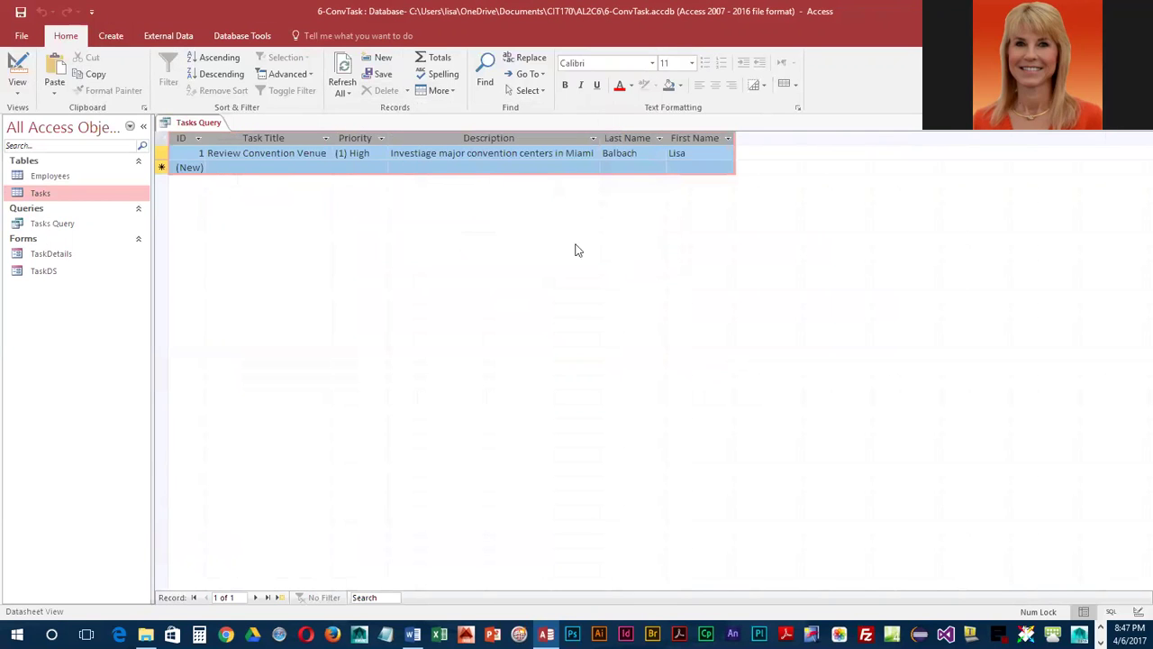
pyautogui.click(19, 14)
pyautogui.rightClick(190, 127)
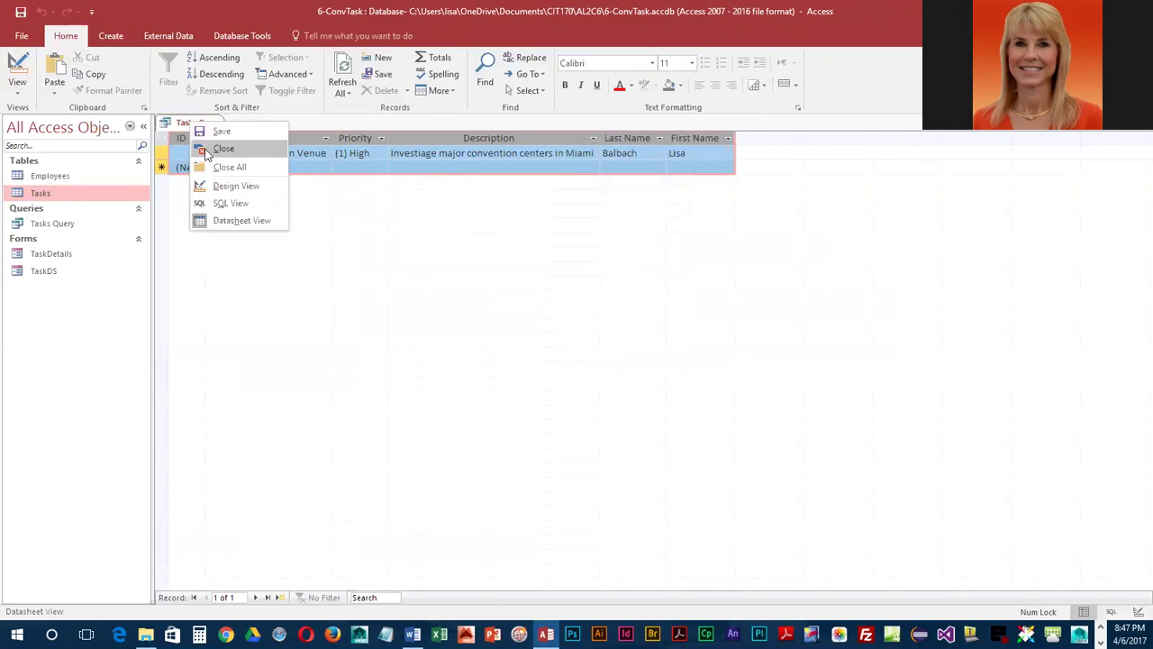
pyautogui.click(206, 150)
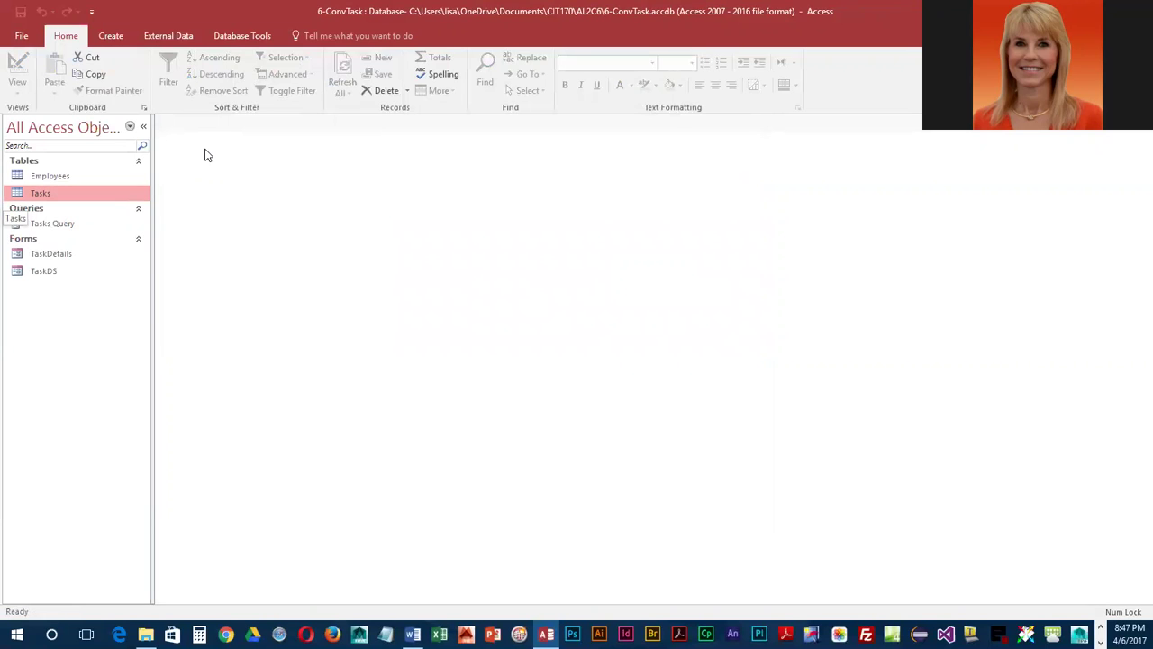
# Create a report from Tasks Query, hide its property sheet and set the page orientation to landscape.
pyautogui.click(60, 229)
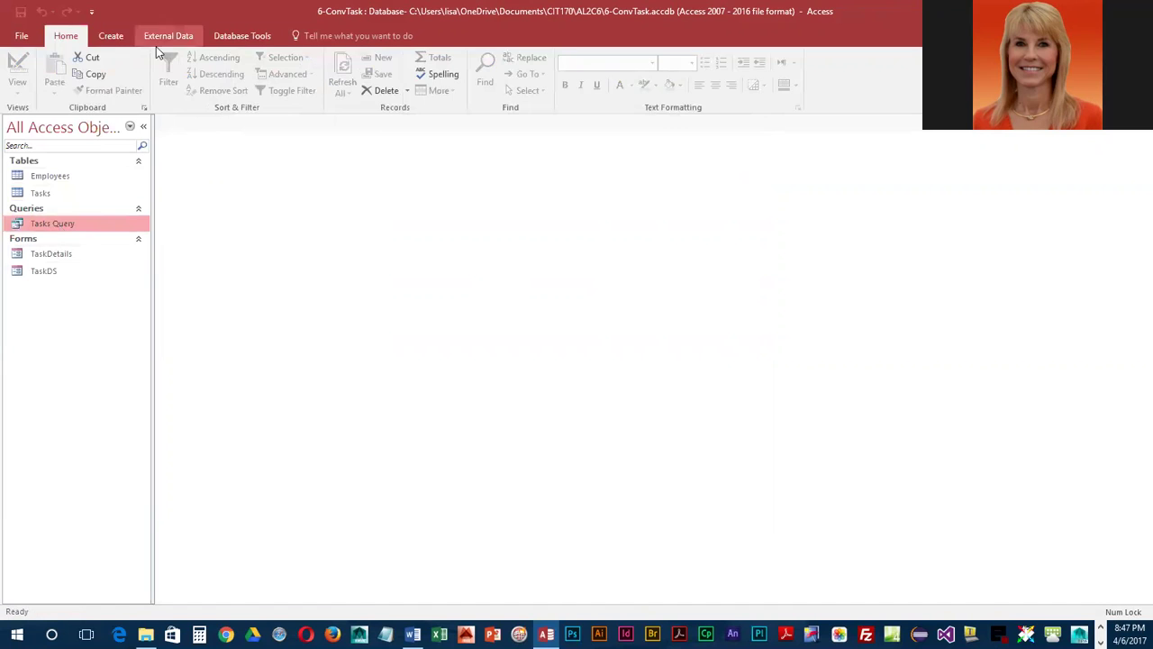
pyautogui.click(107, 34)
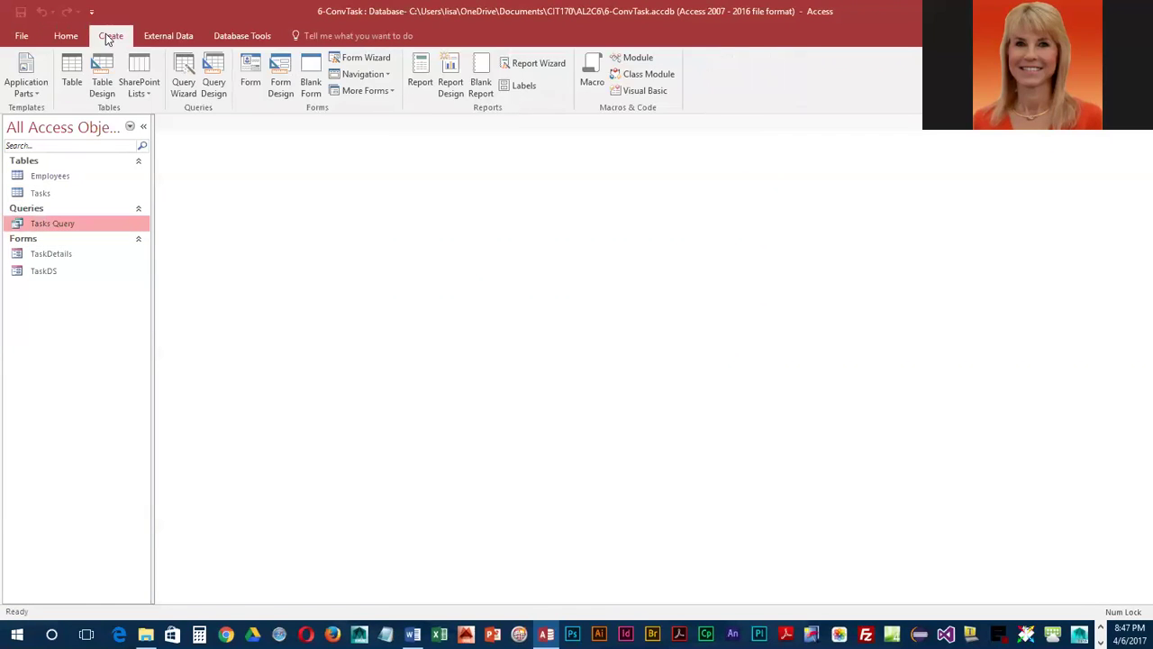
pyautogui.click(420, 72)
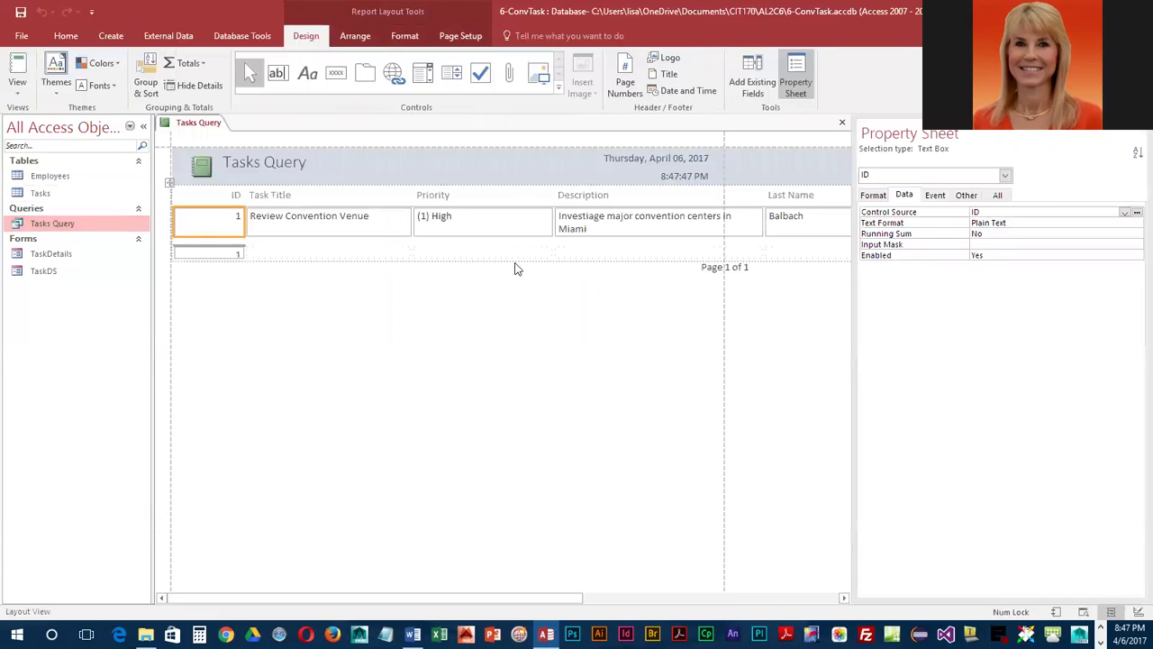
pyautogui.click(795, 77)
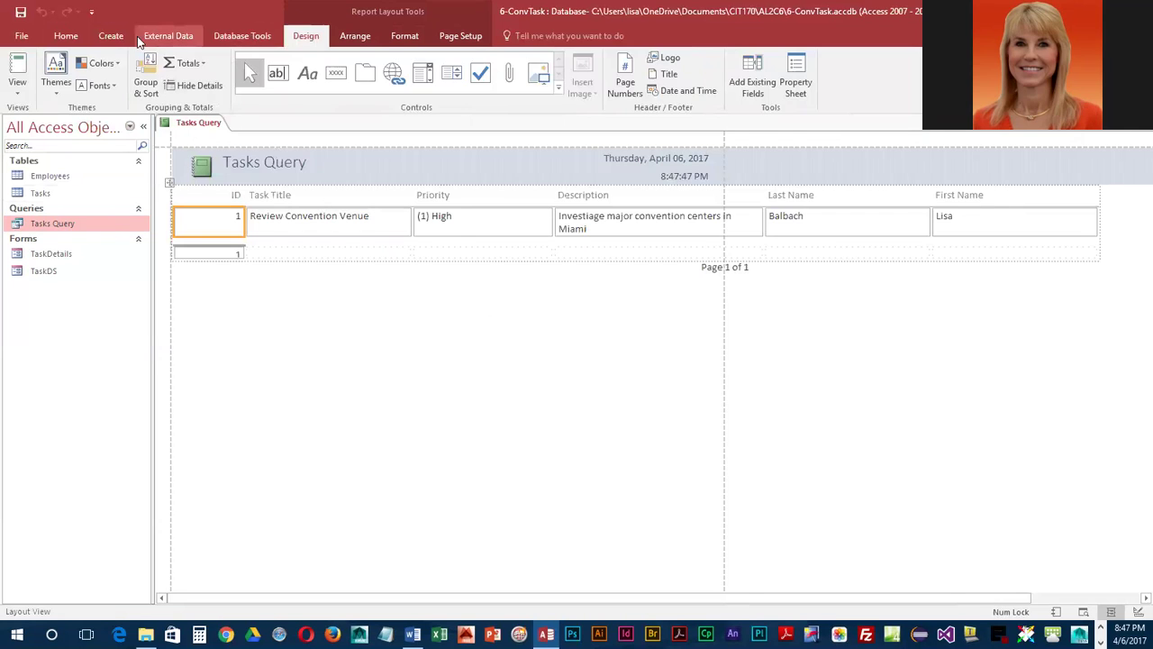
pyautogui.click(462, 36)
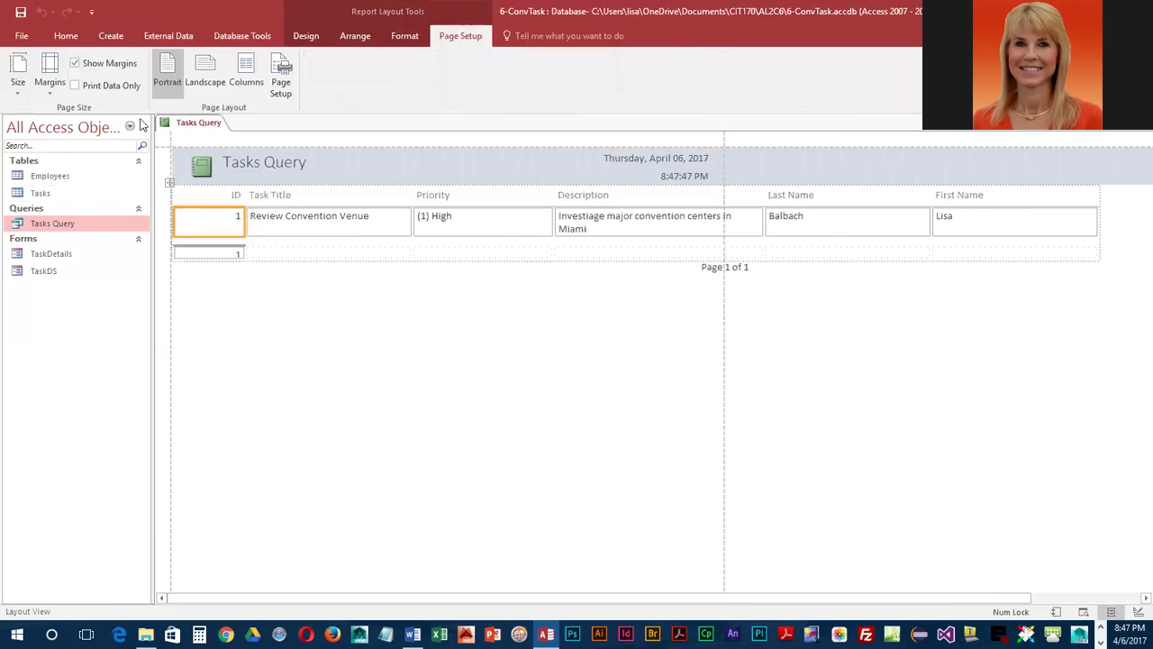
pyautogui.click(219, 70)
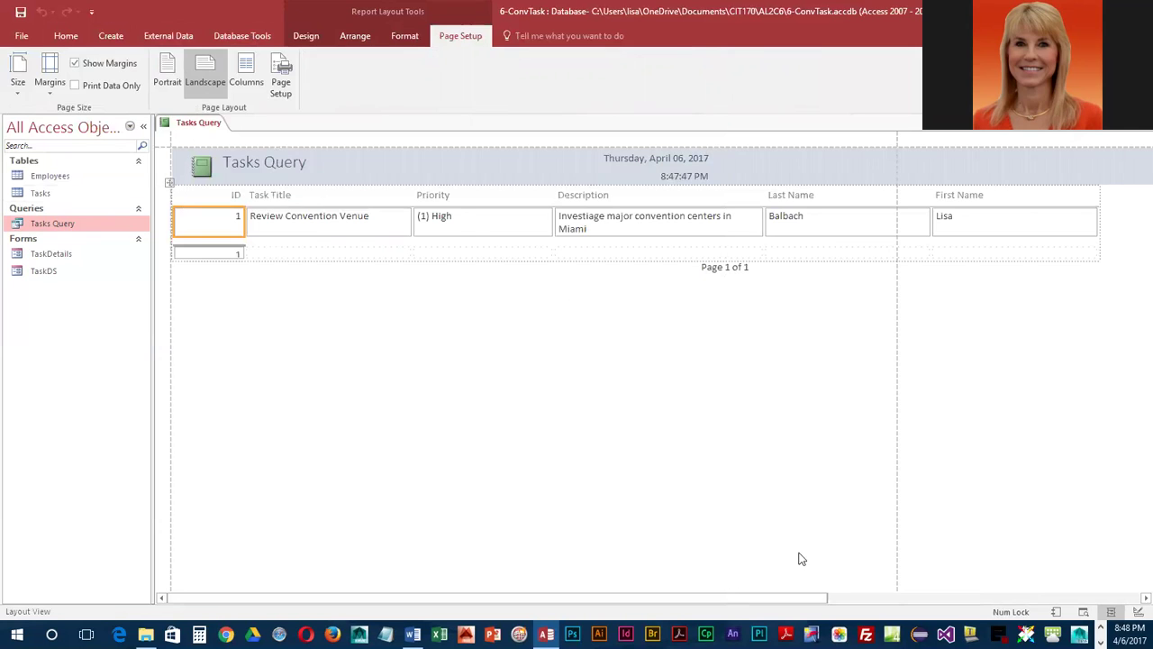
# Narrow the Last Name and ID columns of the report, including their headings.
pyautogui.click(818, 200)
pyautogui.click(821, 219)
pyautogui.moveTo(929, 198); pyautogui.dragTo(887, 200)
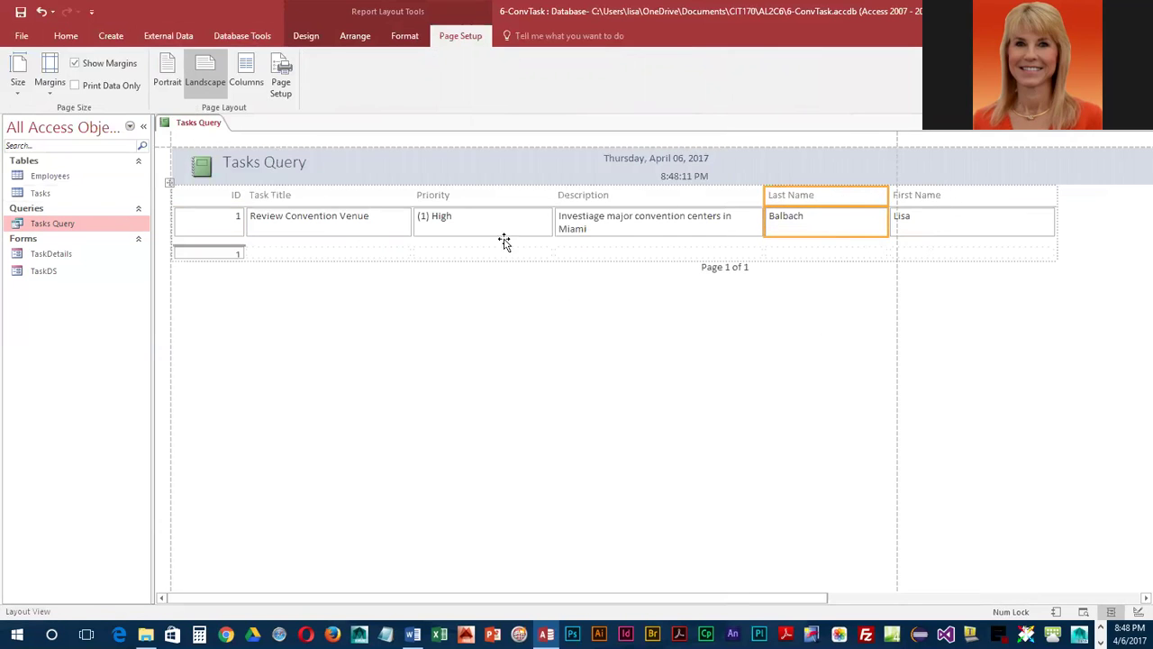
pyautogui.click(233, 196)
pyautogui.keyDown('shift'); pyautogui.click(233, 221); pyautogui.keyUp('shift')
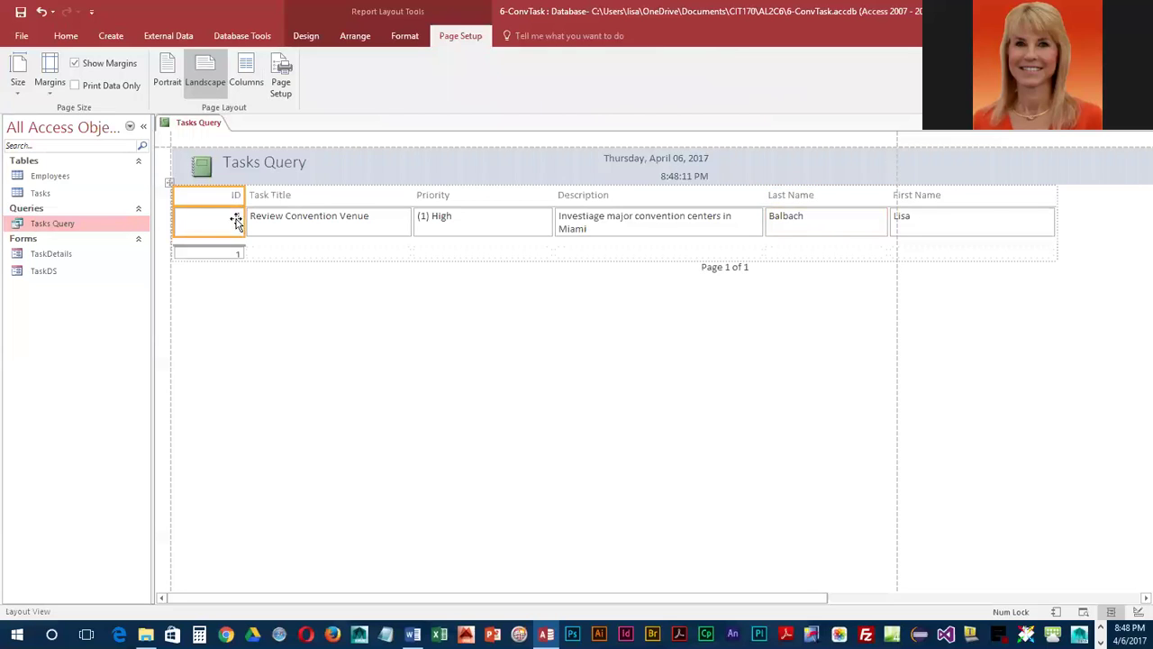
pyautogui.moveTo(227, 223); pyautogui.dragTo(207, 223)
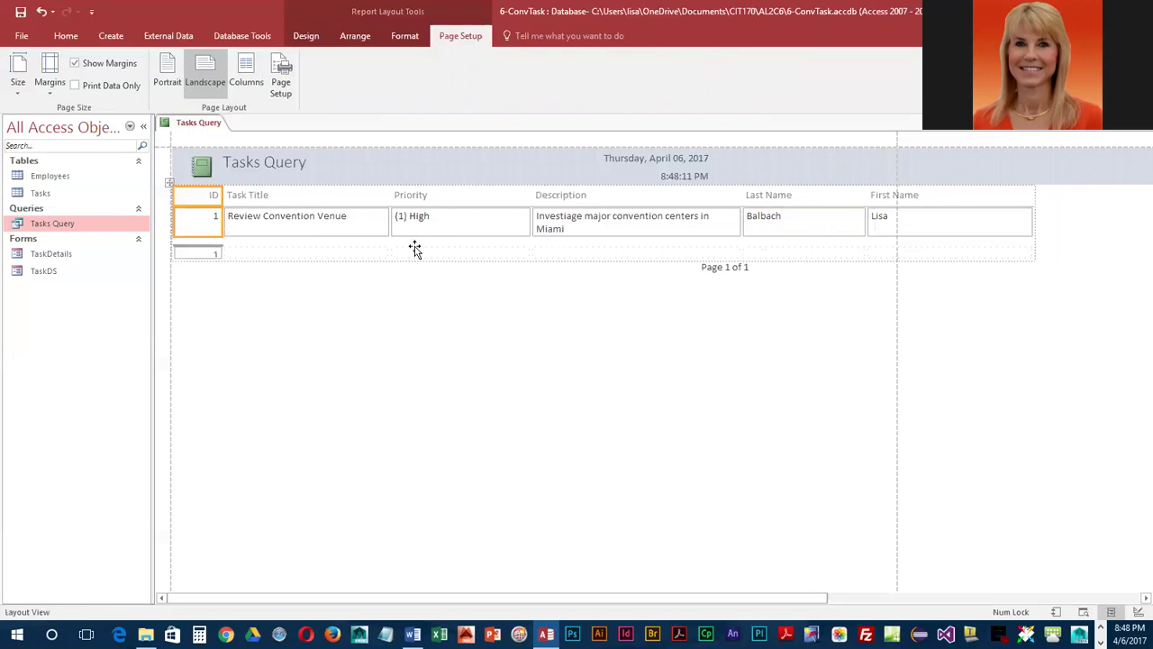
# Narrow the report's First Name and Description columns, keeping the description text readable.
pyautogui.click(886, 195)
pyautogui.keyDown('shift'); pyautogui.click(880, 222); pyautogui.keyUp('shift')
pyautogui.moveTo(1033, 225); pyautogui.dragTo(950, 234)
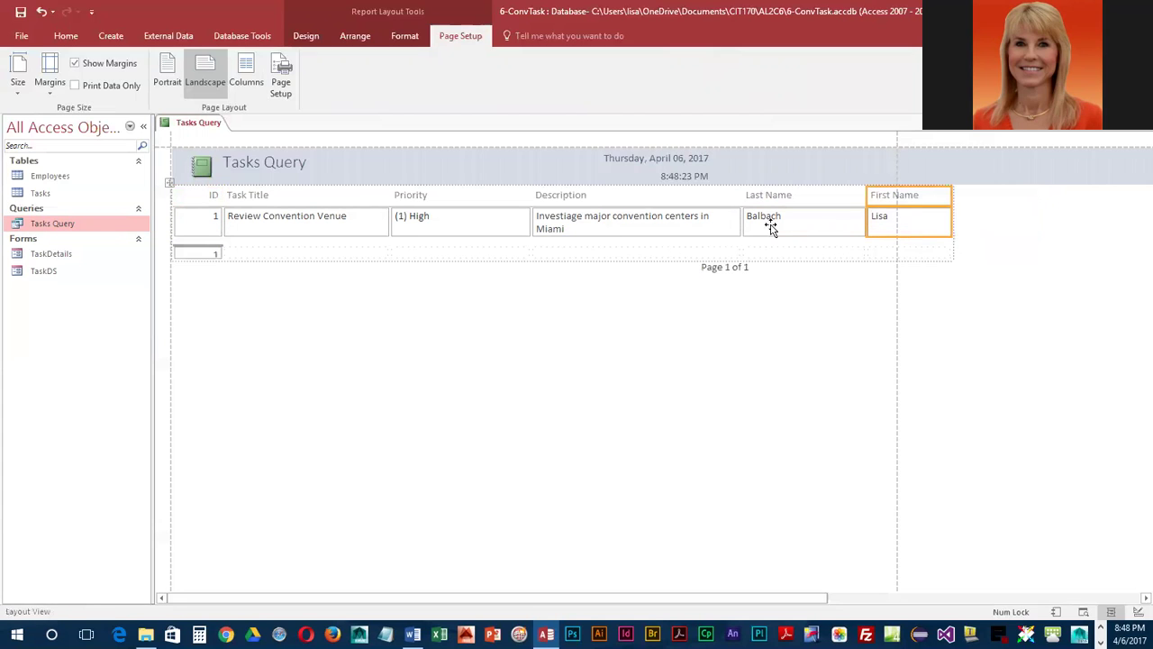
pyautogui.click(707, 200)
pyautogui.keyDown('shift'); pyautogui.click(701, 228); pyautogui.keyUp('shift')
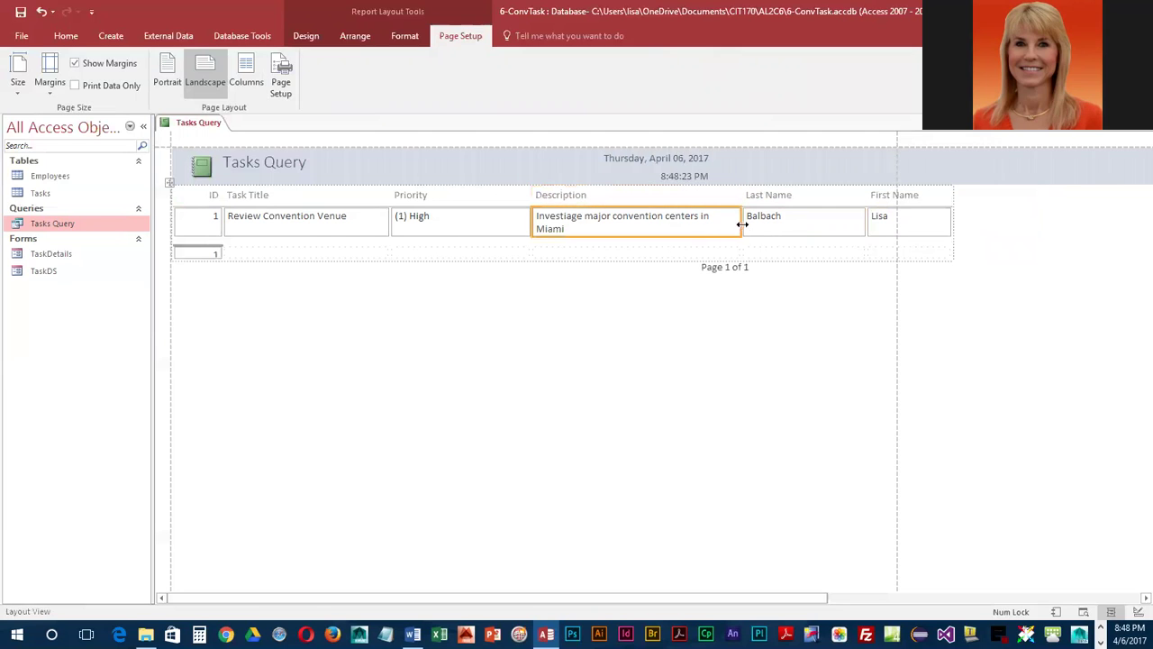
pyautogui.moveTo(739, 218); pyautogui.dragTo(720, 227)
pyautogui.click(628, 240)
pyautogui.click(619, 232)
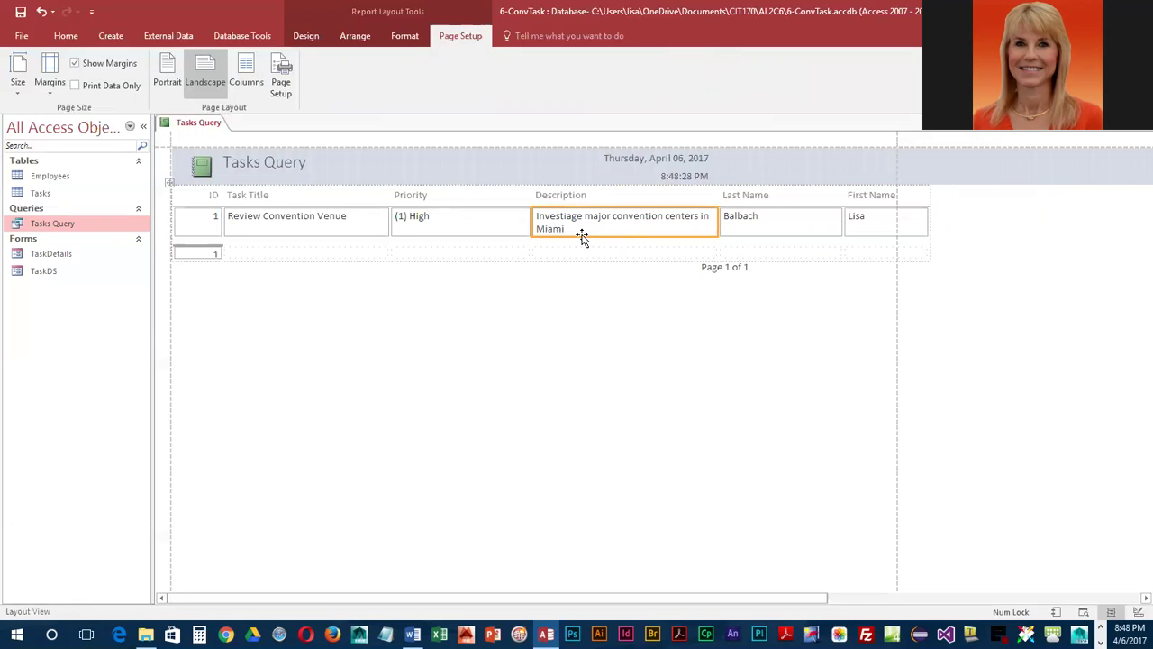
# Narrow the Priority column and its heading until all report columns fit within the landscape page width.
pyautogui.click(450, 226)
pyautogui.keyDown('ctrl'); pyautogui.click(451, 199); pyautogui.keyUp('ctrl')
pyautogui.moveTo(527, 200); pyautogui.dragTo(510, 202)
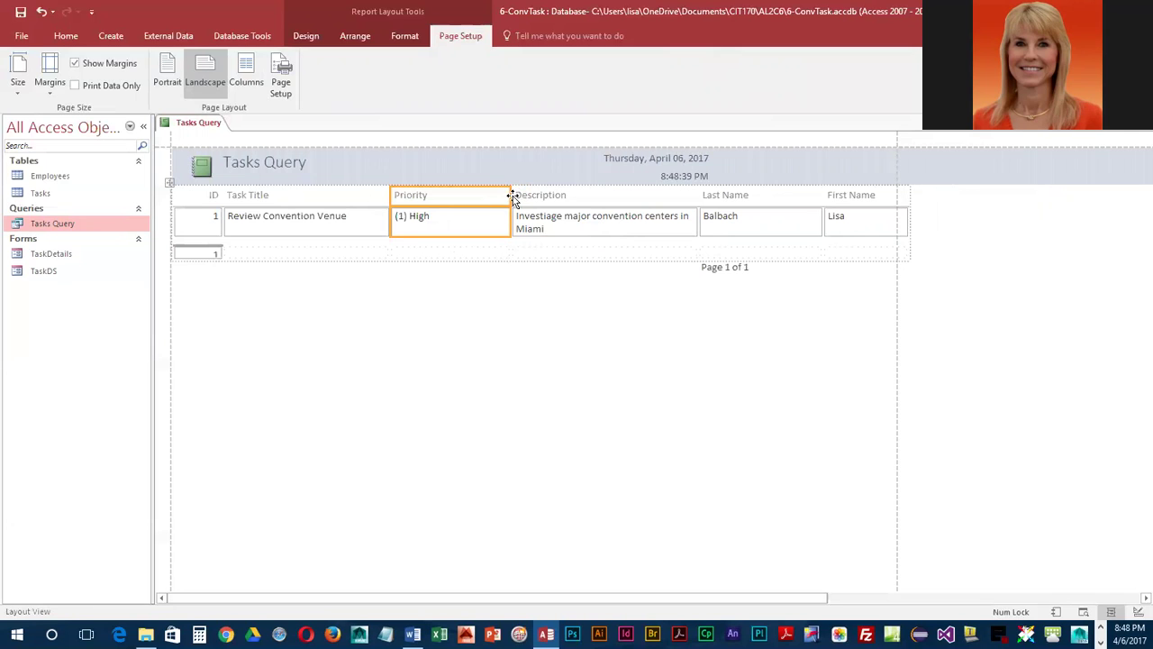
pyautogui.moveTo(507, 196); pyautogui.dragTo(498, 196)
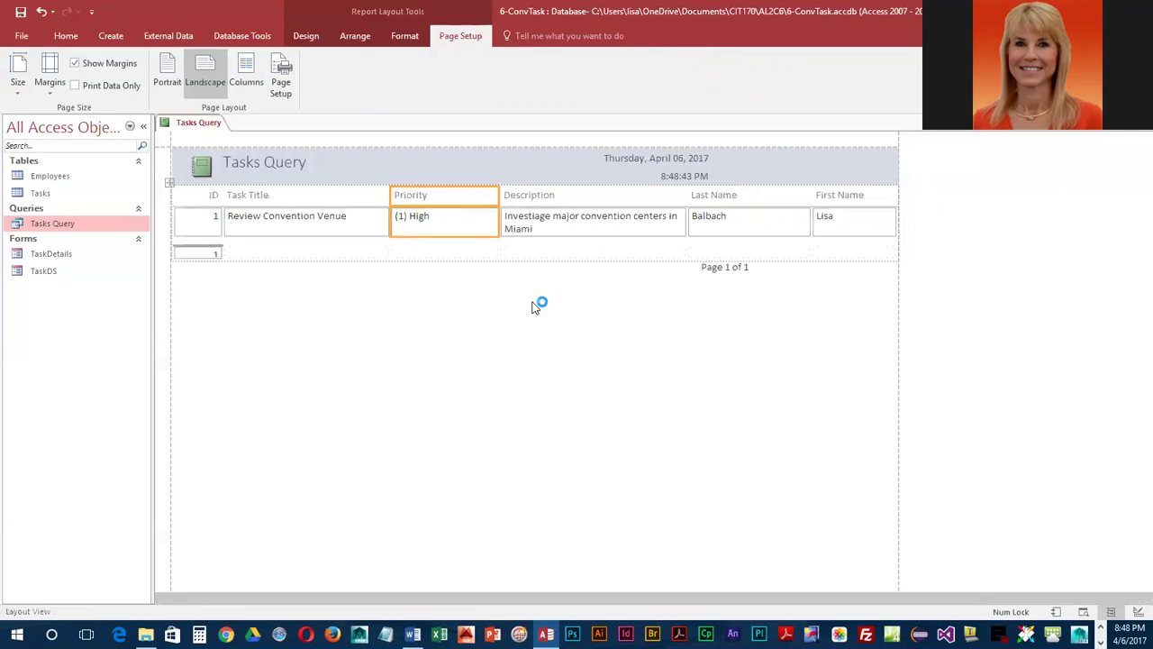
# Widen the date and time boxes in the report header so they extend to the page's outer margin.
pyautogui.click(692, 176)
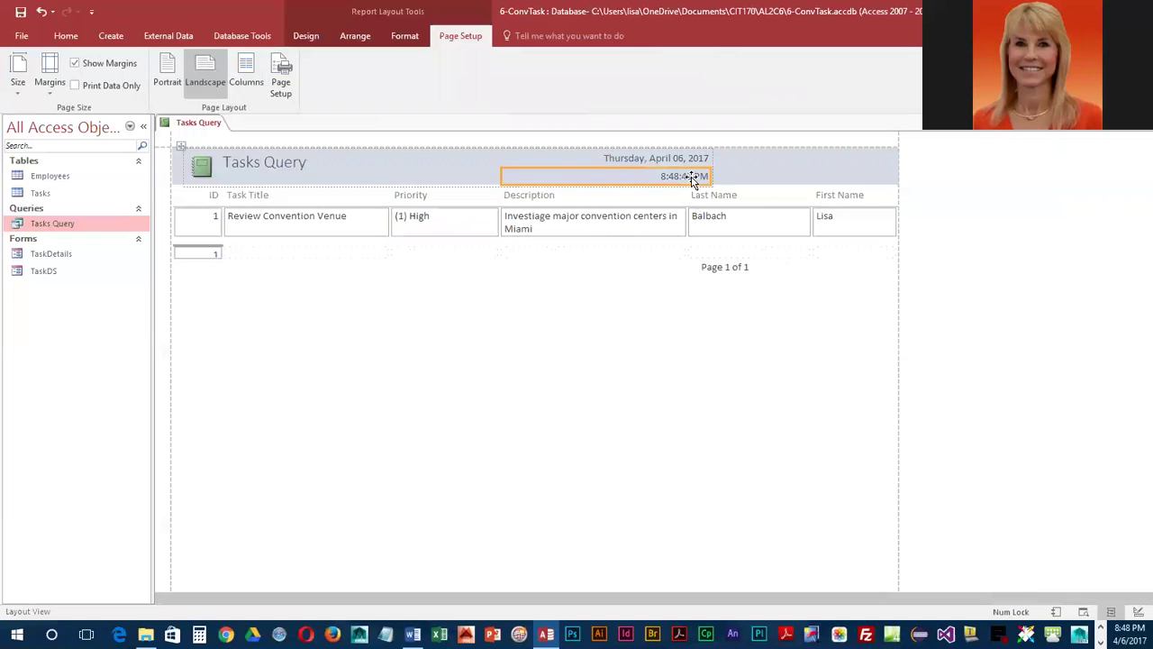
pyautogui.keyDown('shift'); pyautogui.click(692, 159); pyautogui.keyUp('shift')
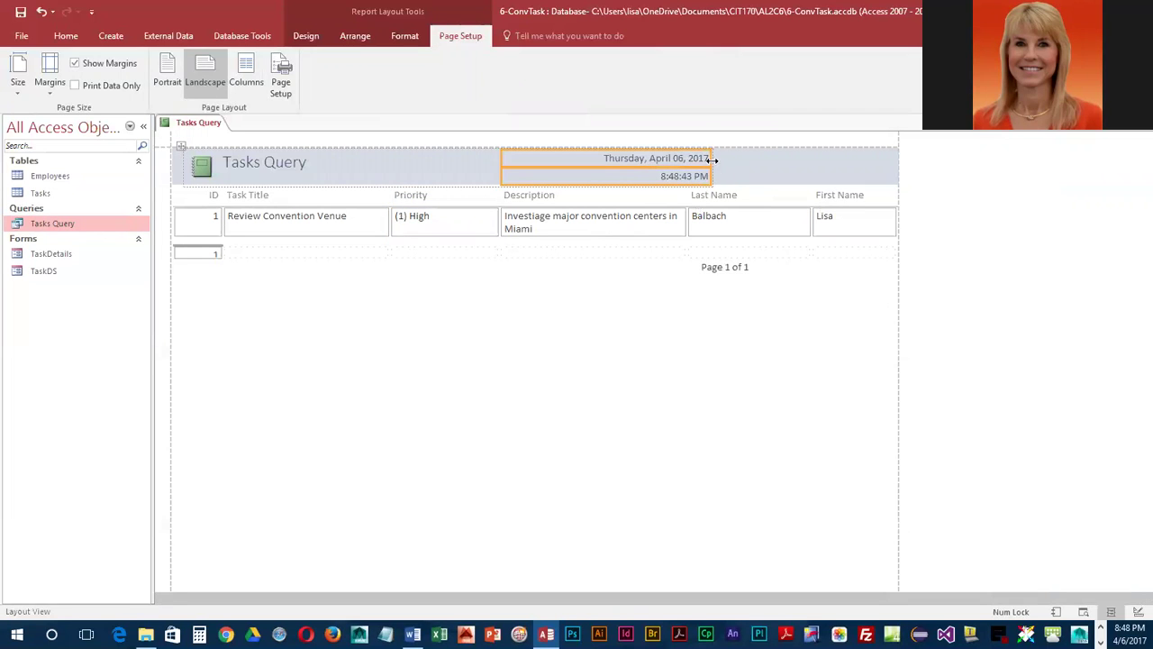
pyautogui.moveTo(712, 159); pyautogui.dragTo(896, 166)
# Widen the page number box to the report's outer edge and right-align its text.
pyautogui.click(748, 267)
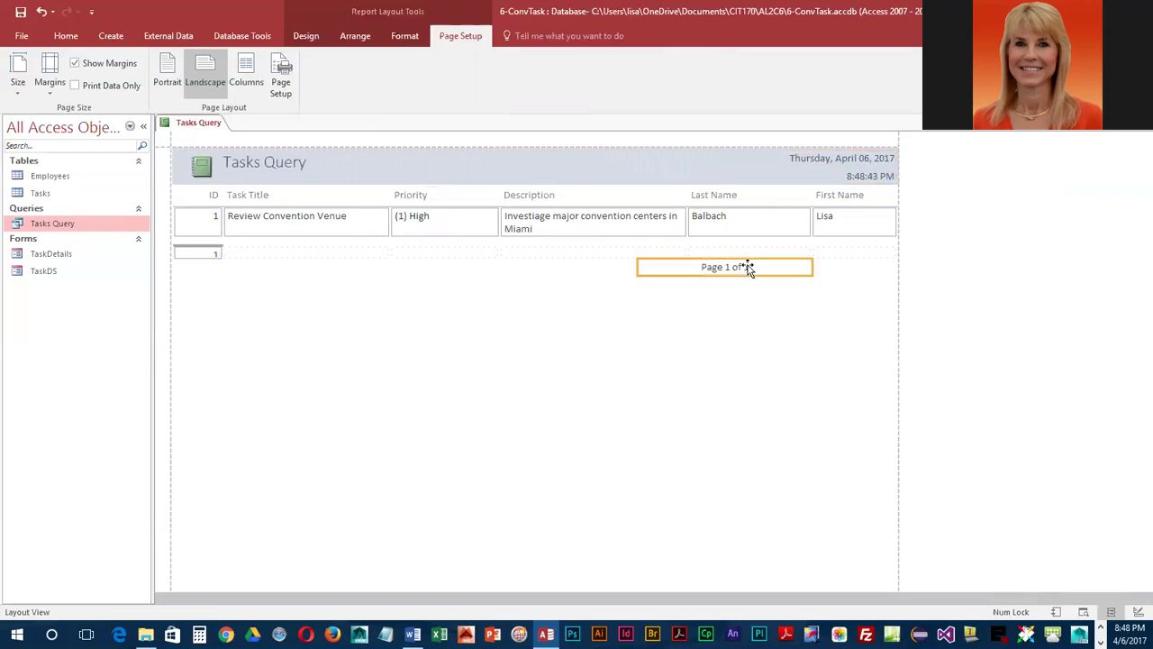
pyautogui.moveTo(811, 265); pyautogui.dragTo(894, 261)
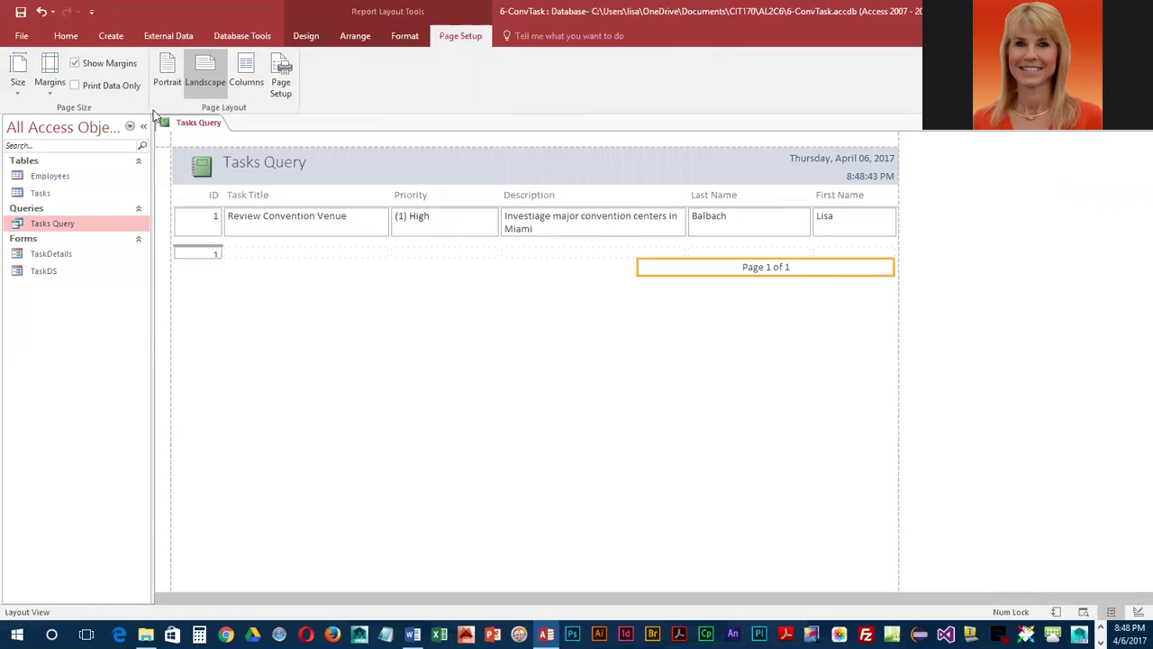
pyautogui.click(403, 37)
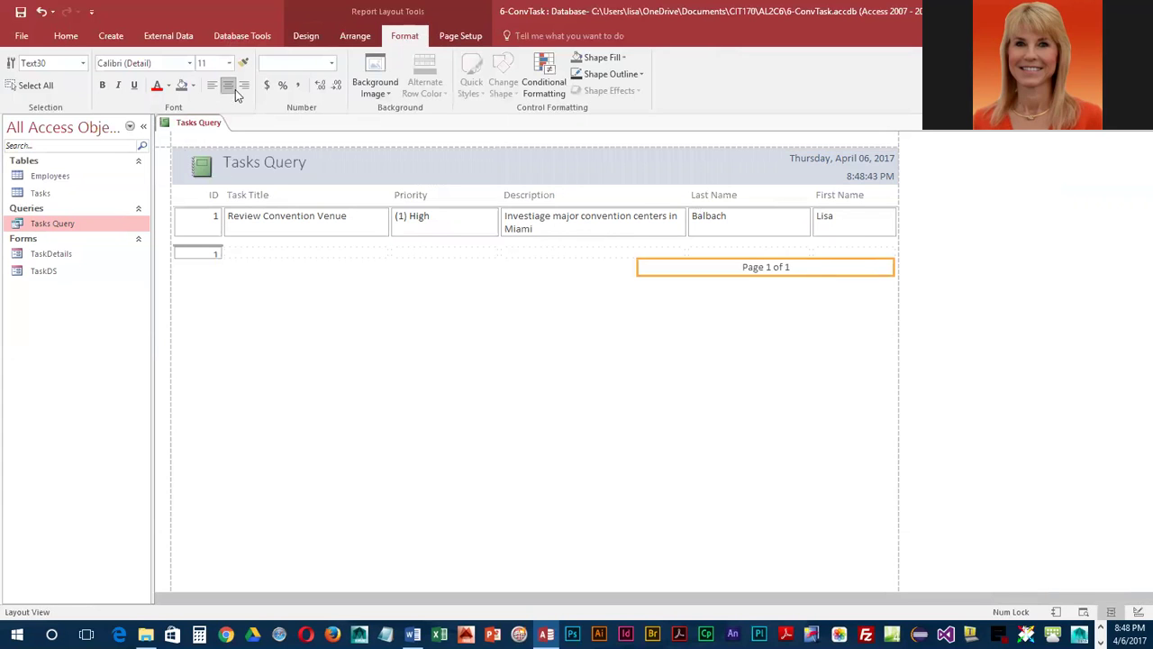
pyautogui.click(245, 85)
# Delete the record count total under the ID column along with the line above it.
pyautogui.click(196, 256)
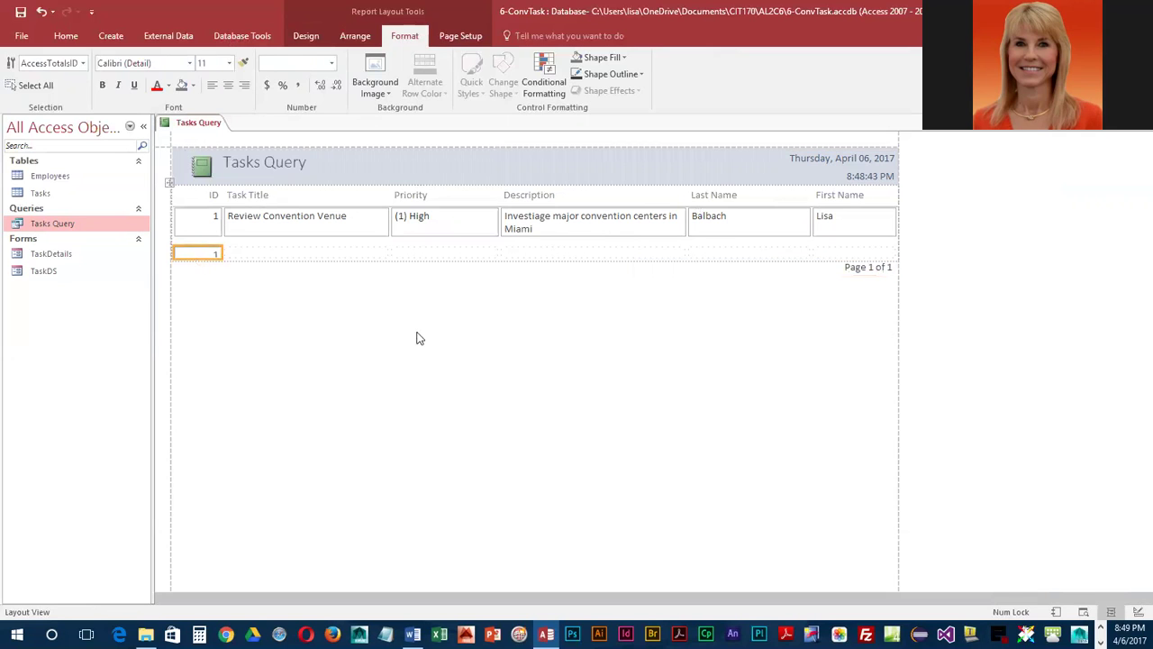
pyautogui.press('Delete')
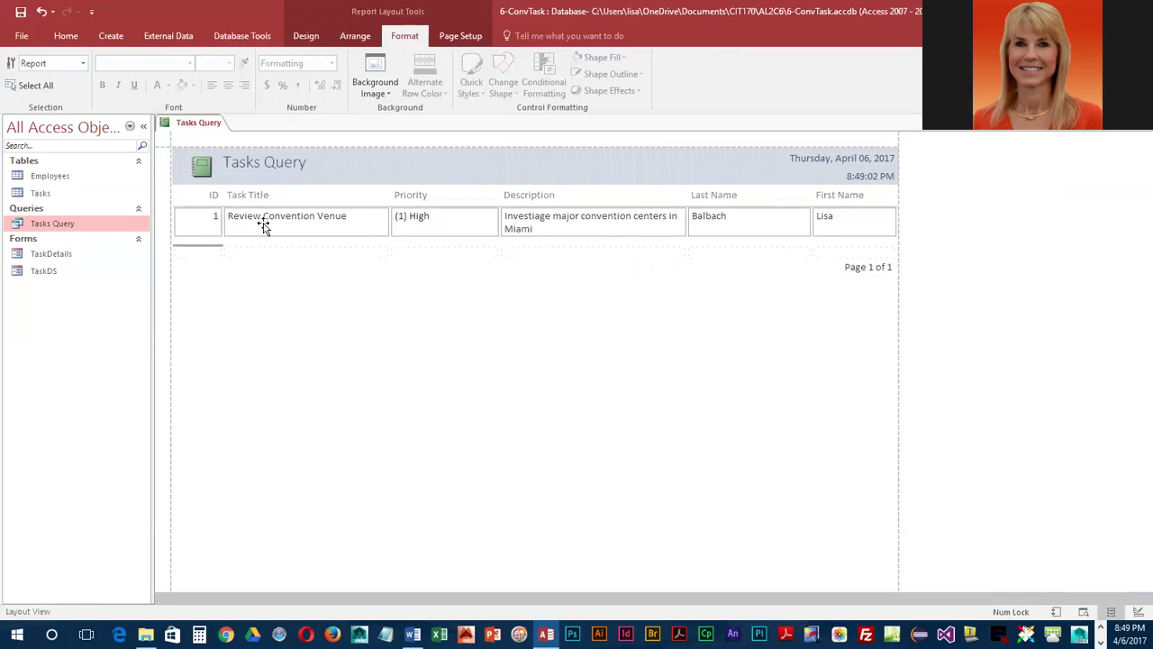
pyautogui.click(221, 249)
pyautogui.press('Delete')
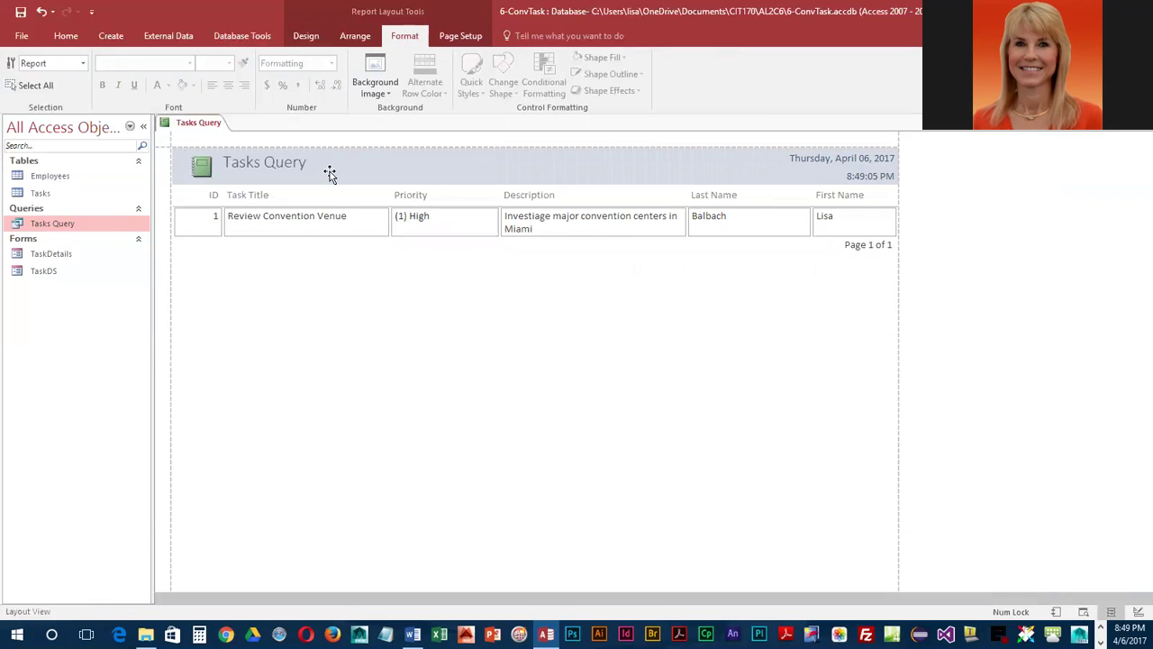
# Change the title in the report header to Tasks.
pyautogui.click(281, 168)
pyautogui.click(265, 163)
pyautogui.moveTo(265, 163); pyautogui.dragTo(460, 177)
pyautogui.press('Delete')
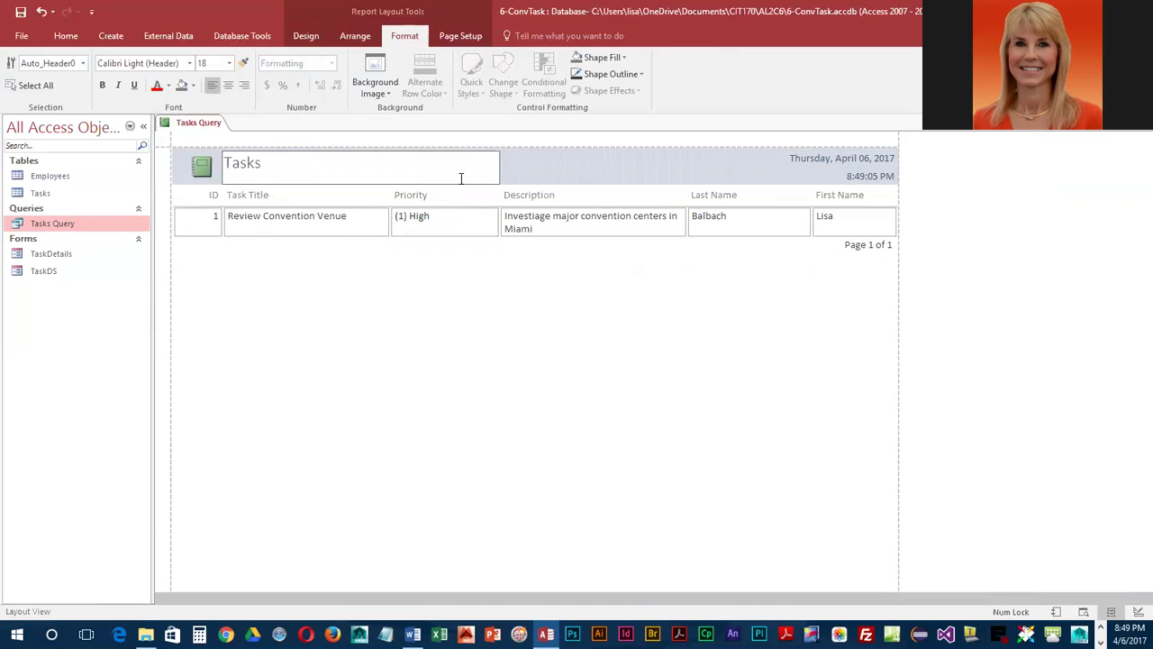
pyautogui.press('Return')
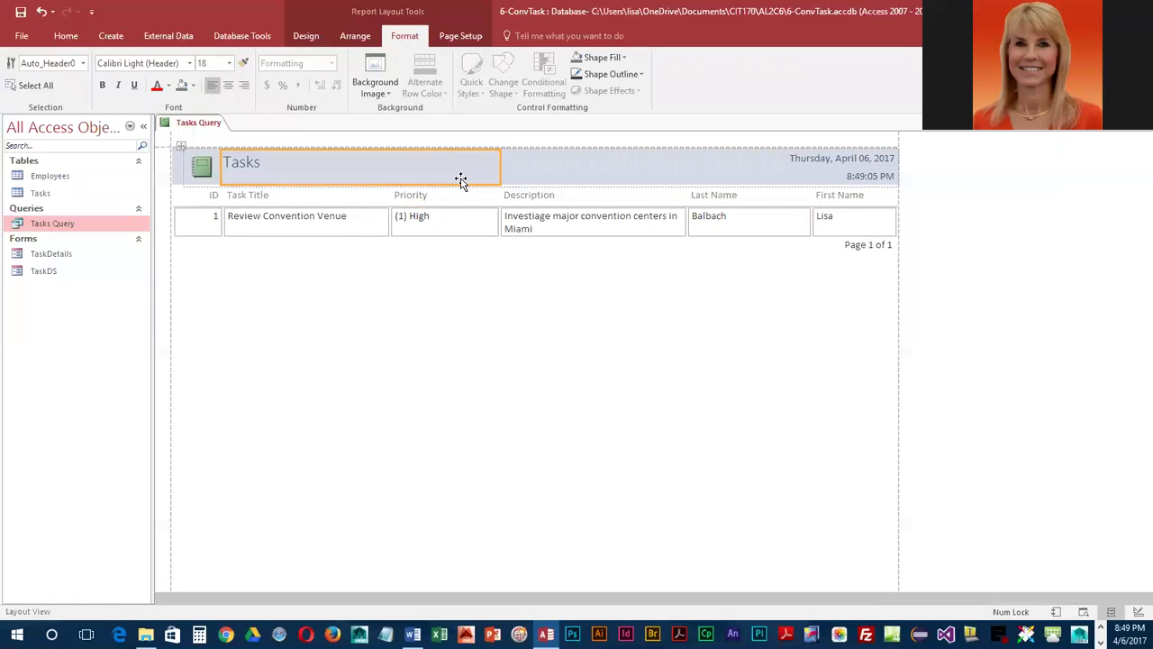
# Save the report under the name Tasks and close it.
pyautogui.click(20, 12)
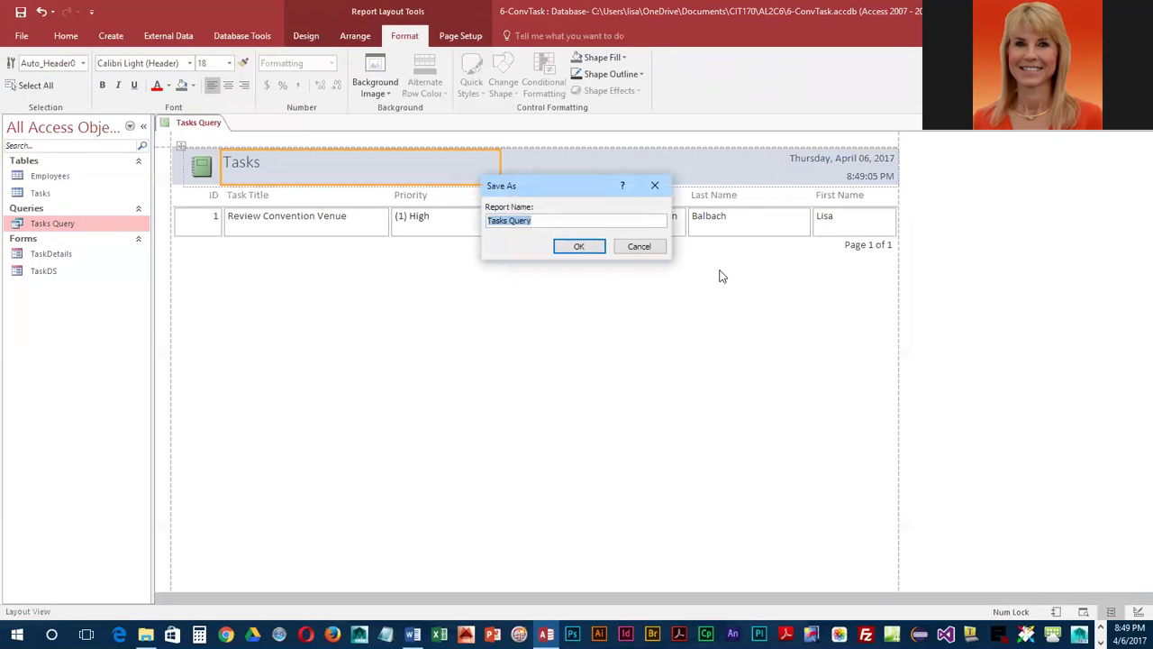
pyautogui.write('Tasks')
pyautogui.press('Return')
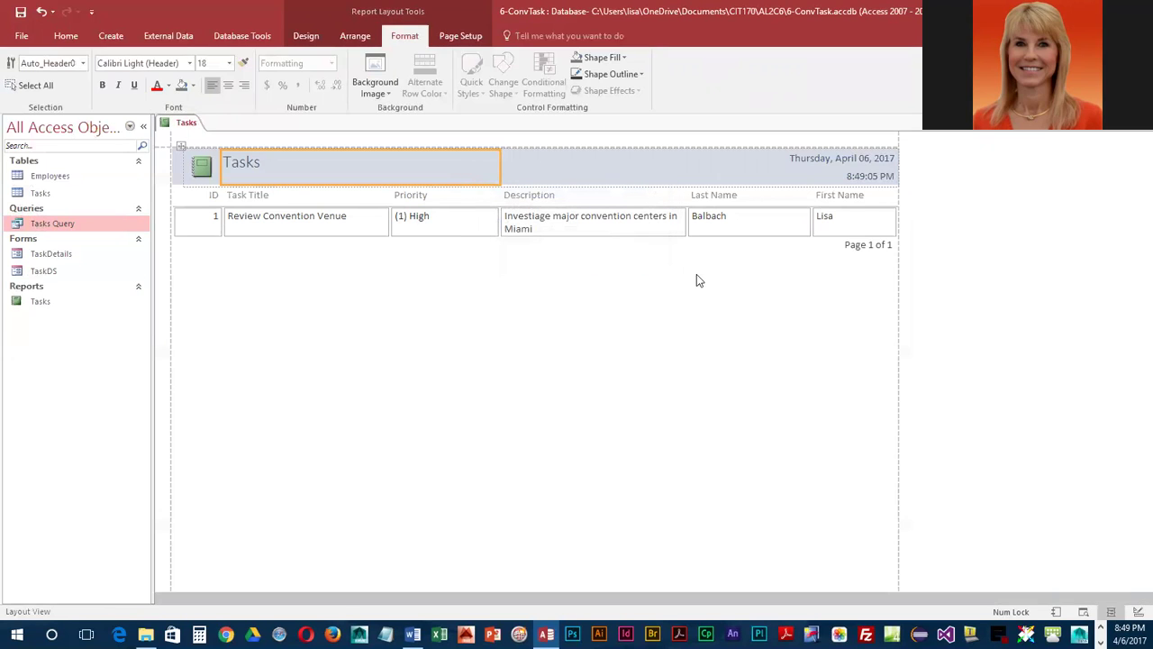
pyautogui.rightClick(178, 121)
pyautogui.click(216, 147)
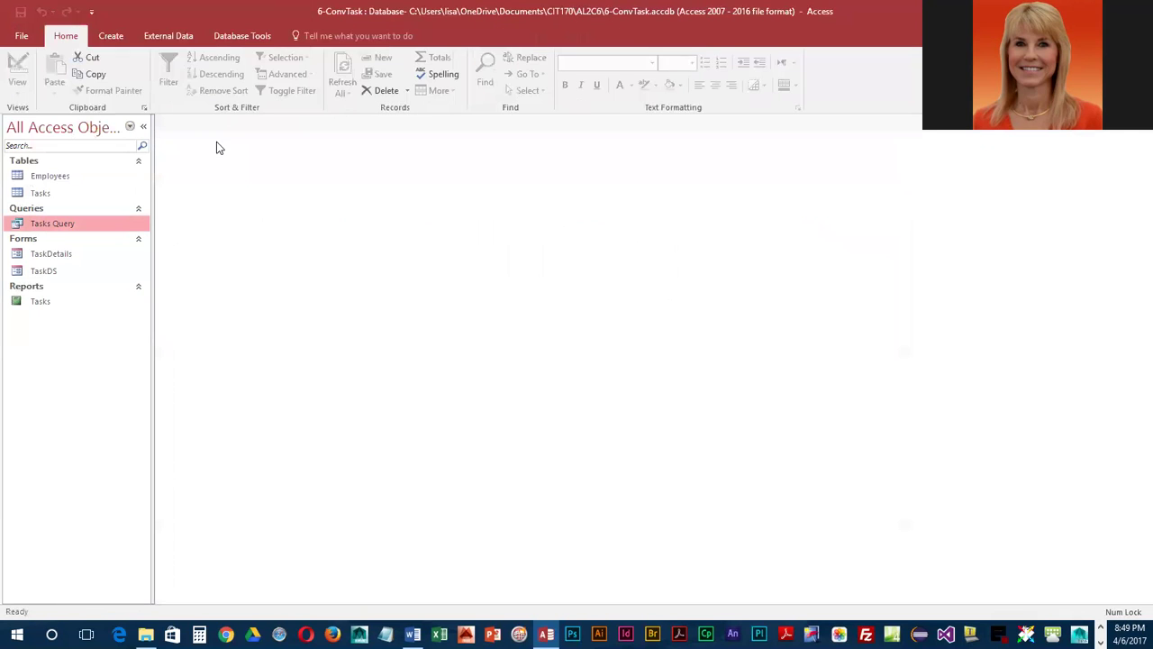